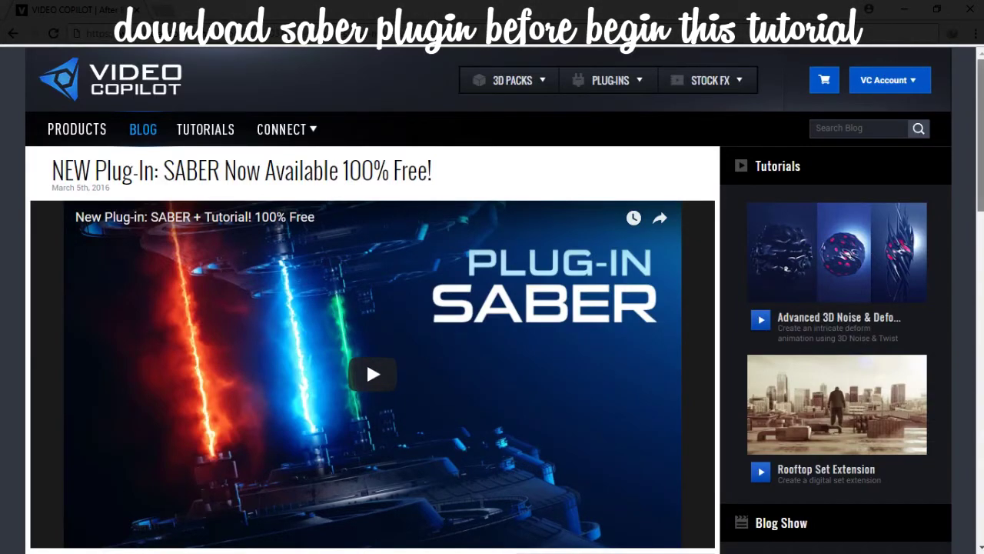
Scroll down the Saber post to the 'DOWNLOAD PLUG-IN: For After Effects!' Windows and Apple buttons
{"action": "scroll", "coordinate": [366, 360], "scroll_direction": "down", "scroll_amount": 2}
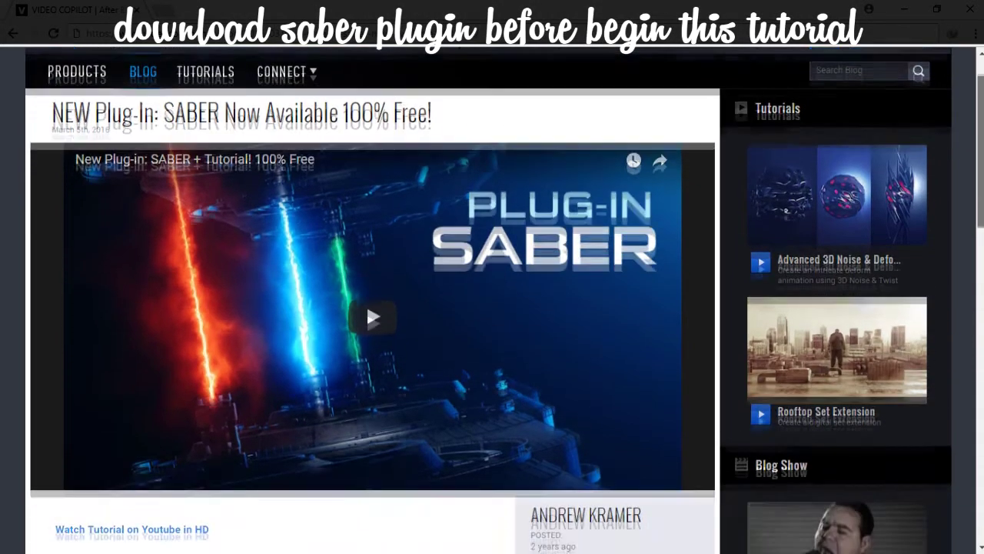
{"action": "scroll", "coordinate": [365, 228], "scroll_direction": "down", "scroll_amount": 6}
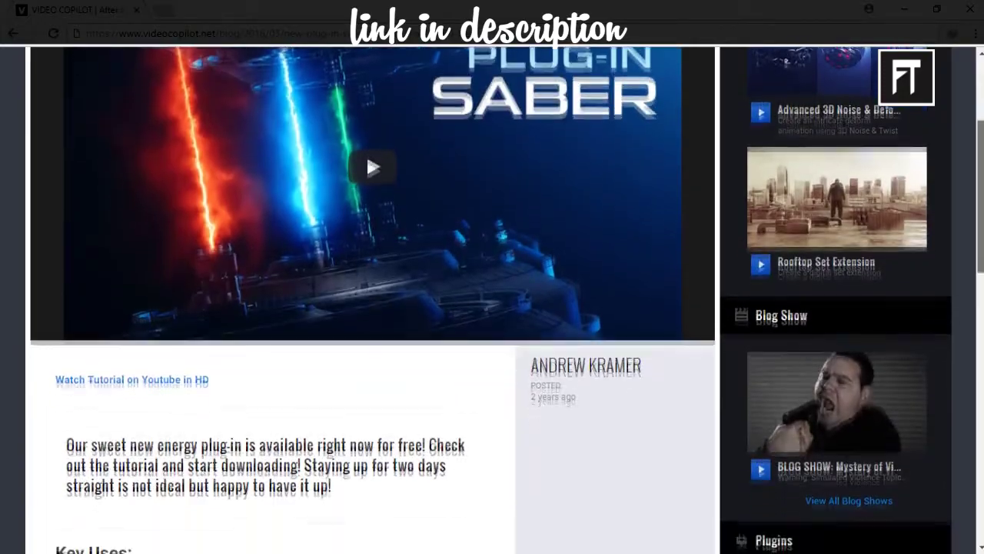
{"action": "scroll", "coordinate": [366, 299], "scroll_direction": "down", "scroll_amount": 3}
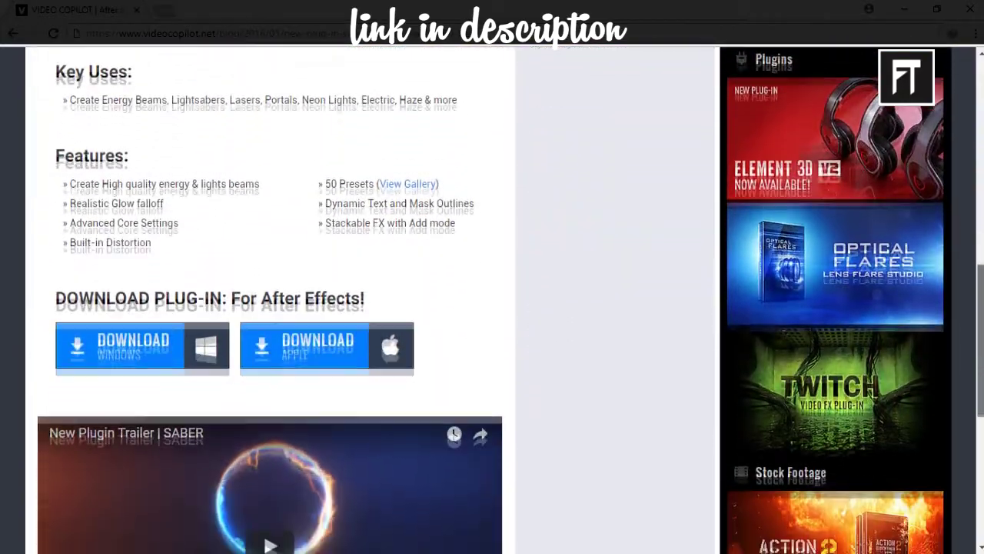
{"action": "scroll", "coordinate": [366, 300], "scroll_direction": "down", "scroll_amount": 1}
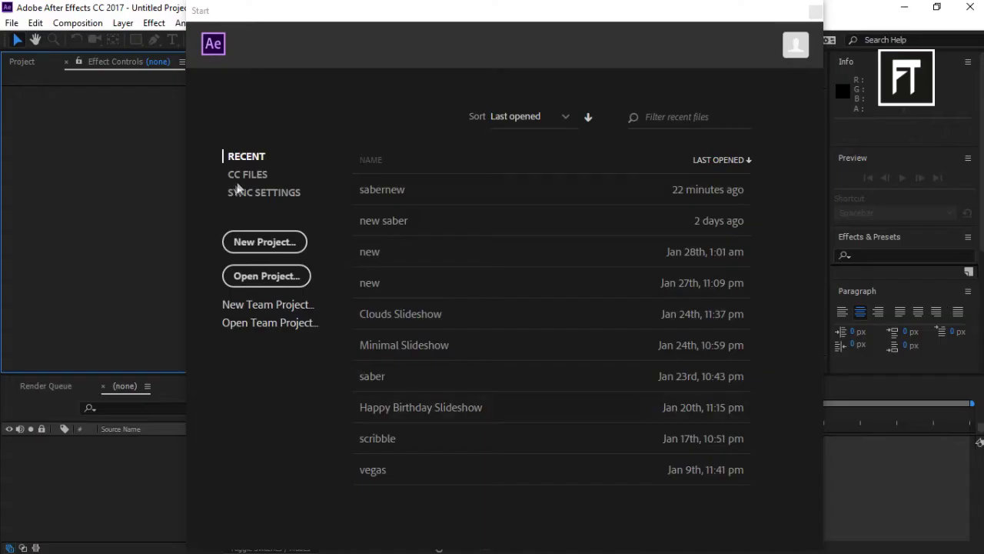
Start a new project with a 1920×1080 composition and a dark solid layer
{"action": "left_click", "coordinate": [262, 243]}
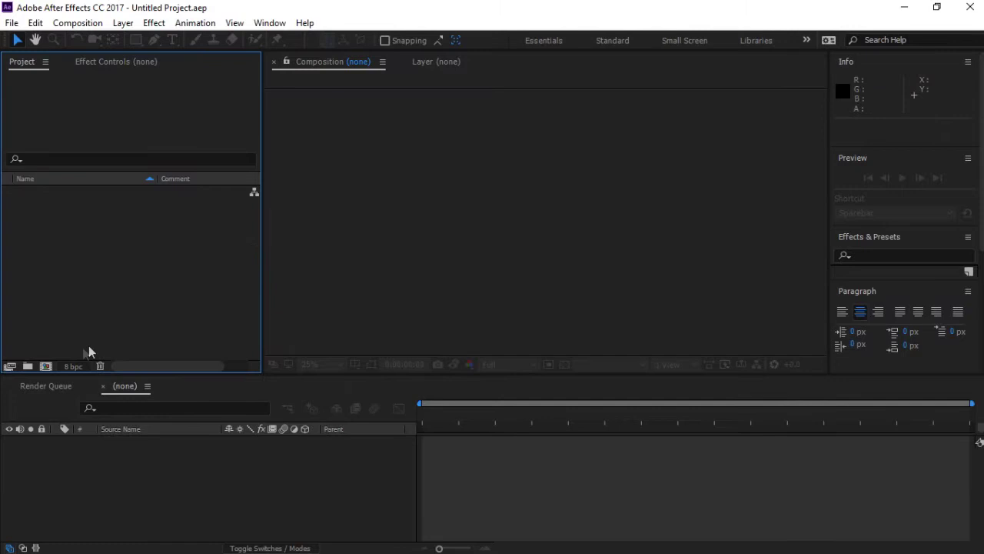
{"action": "left_click", "coordinate": [48, 366]}
{"action": "left_click", "coordinate": [565, 391]}
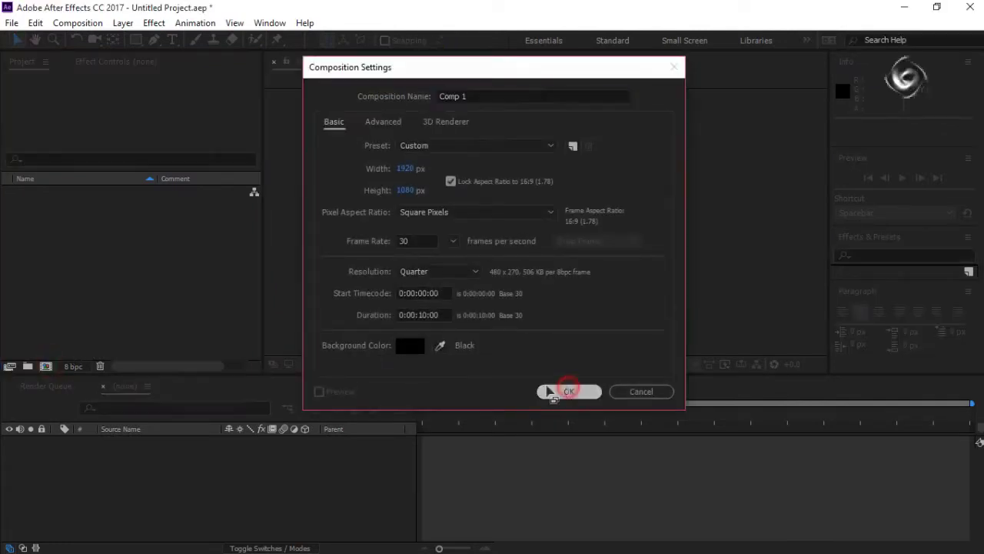
{"action": "right_click", "coordinate": [234, 468]}
{"action": "mouse_move", "coordinate": [354, 325]}
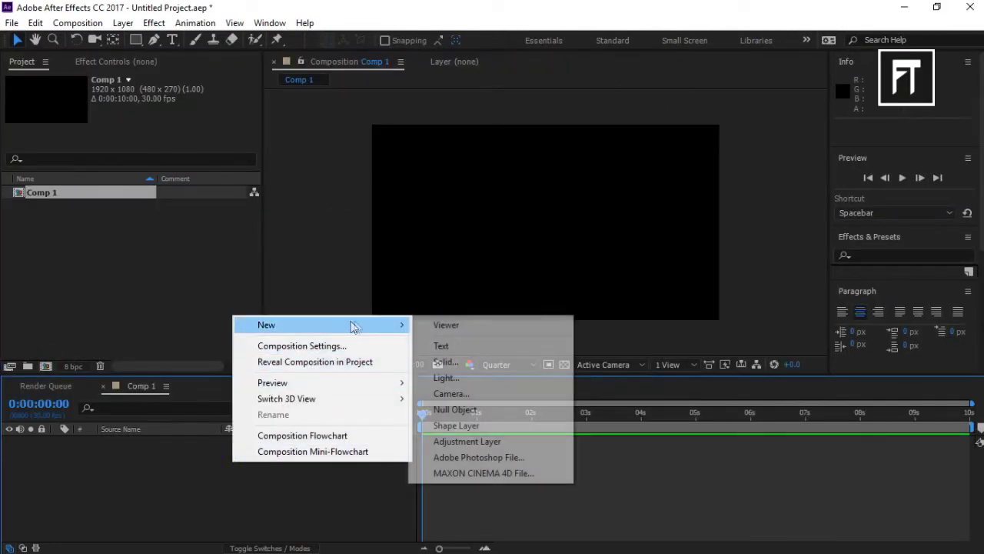
{"action": "left_click", "coordinate": [488, 367]}
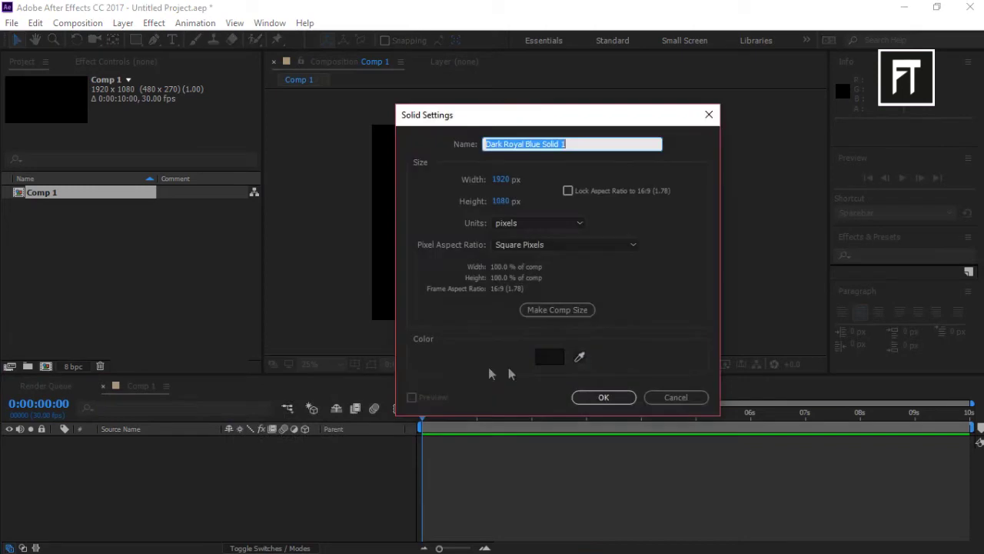
{"action": "left_click", "coordinate": [602, 397]}
Add a text layer reading 'Burn' and zoom the comp view to 50%
{"action": "right_click", "coordinate": [292, 491]}
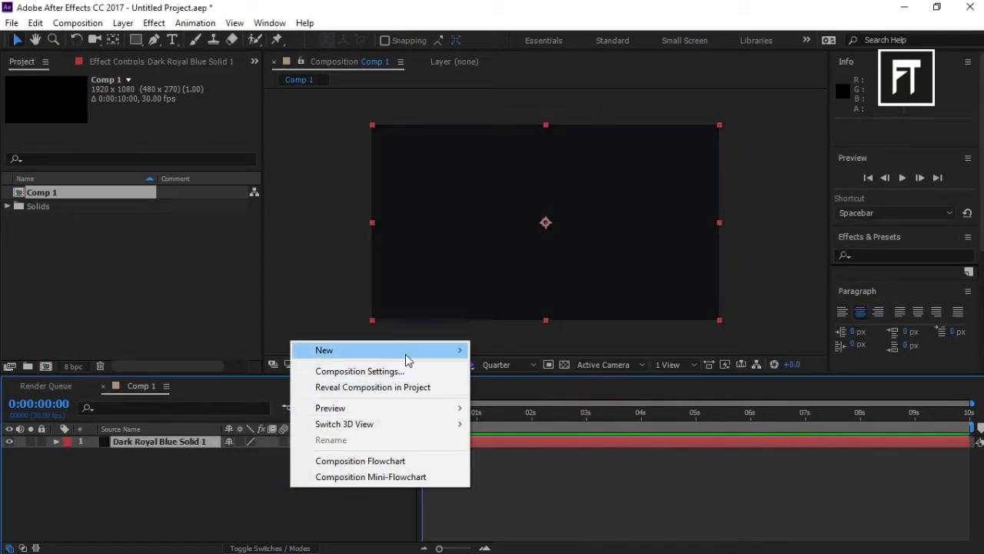
{"action": "mouse_move", "coordinate": [407, 360]}
{"action": "left_click", "coordinate": [529, 374]}
{"action": "type", "text": "Burn"}
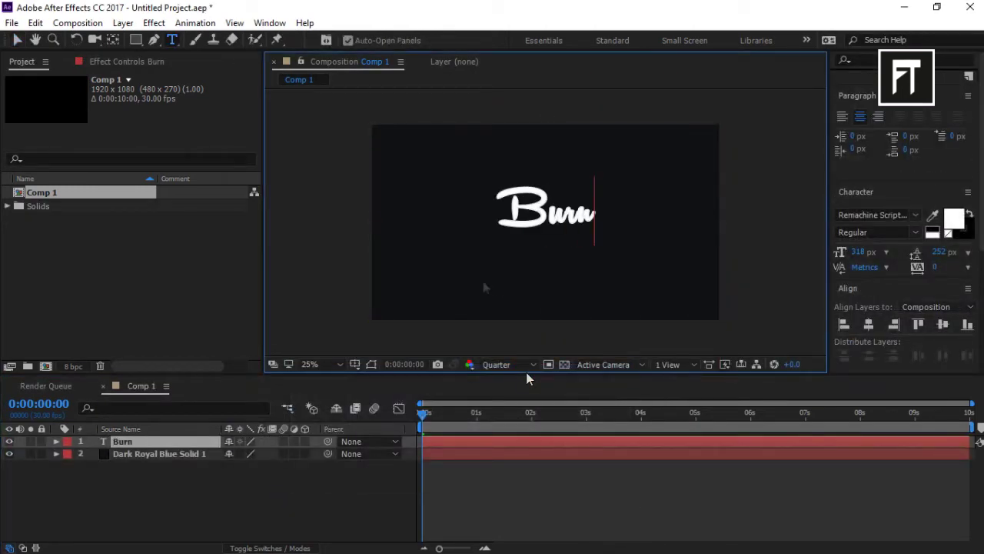
{"action": "key", "text": "period"}
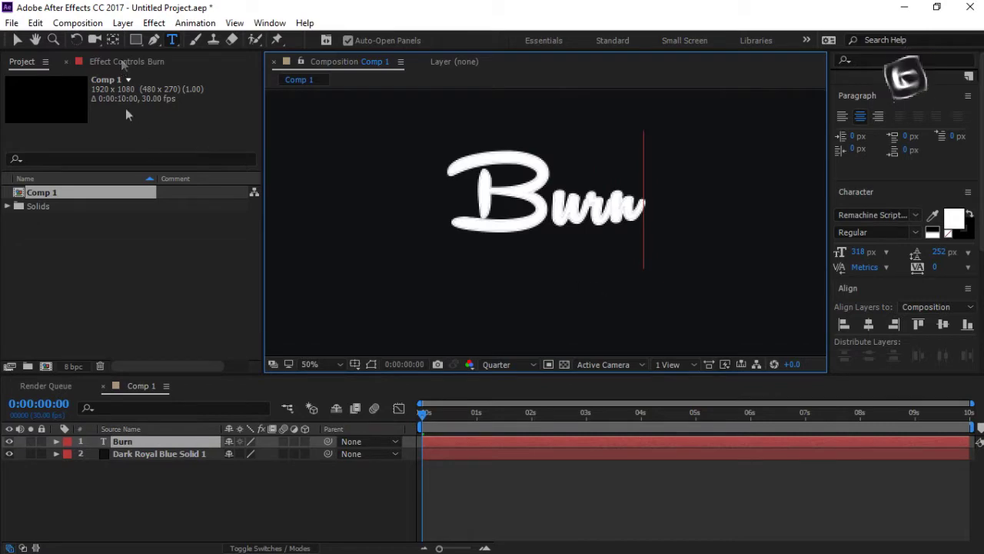
{"action": "left_click", "coordinate": [155, 443]}
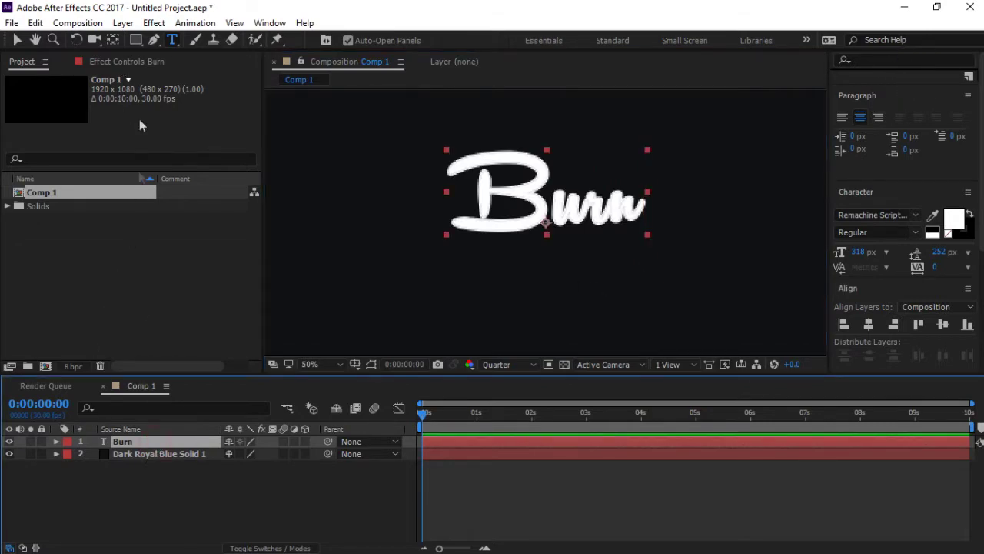
Auto-trace the Burn text, hide the original text layer, and select Auto-traced Burn
{"action": "left_click", "coordinate": [121, 23]}
{"action": "left_click", "coordinate": [187, 528]}
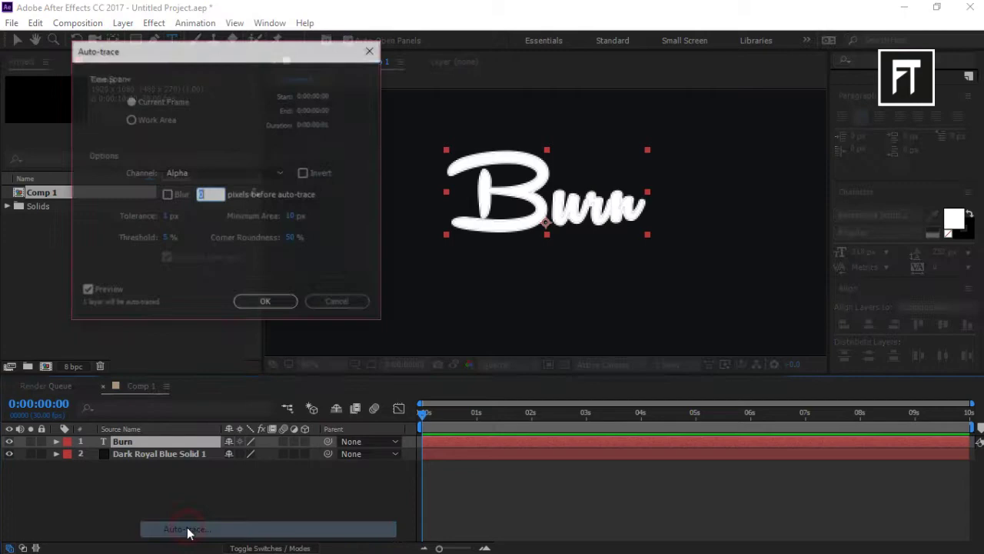
{"action": "left_click", "coordinate": [265, 303]}
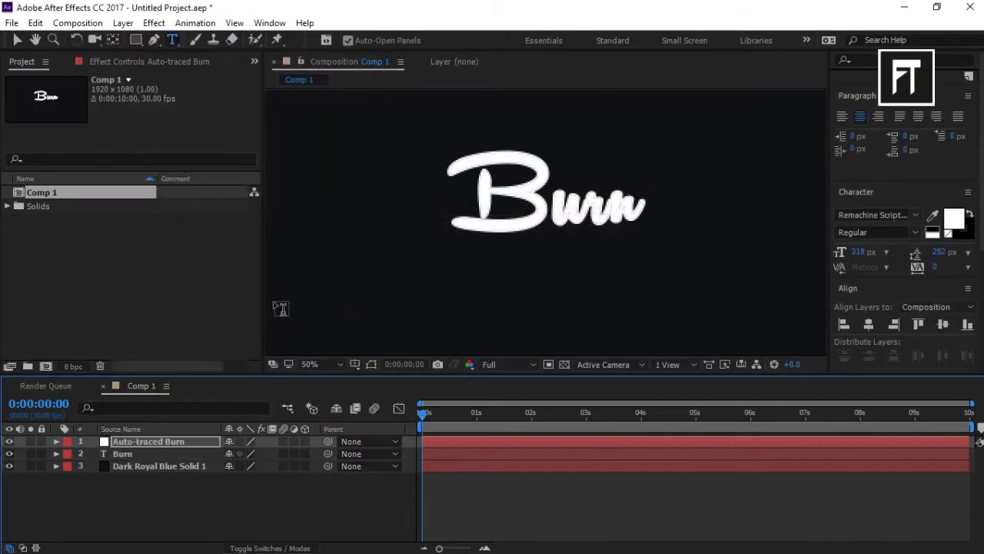
{"action": "left_click", "coordinate": [161, 457]}
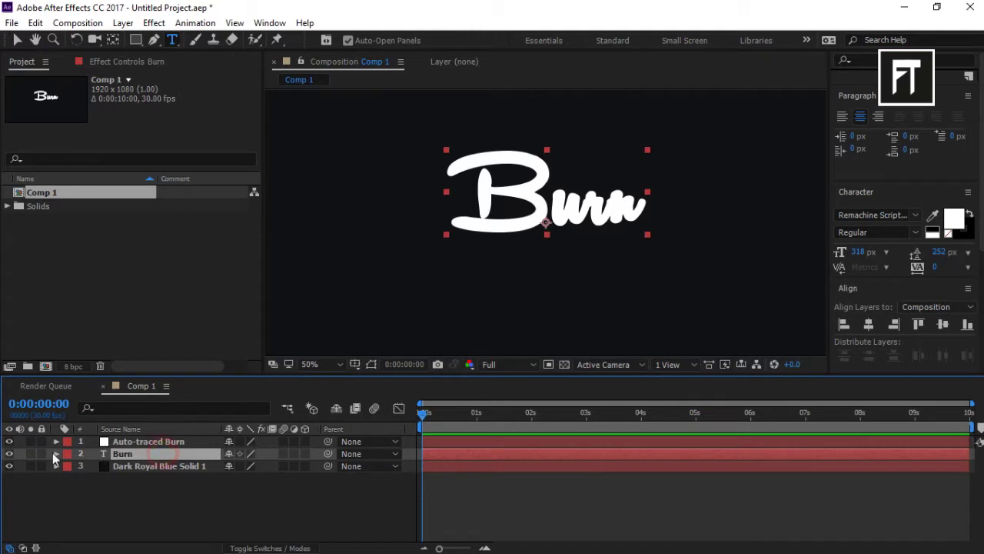
{"action": "left_click", "coordinate": [10, 454]}
{"action": "left_click", "coordinate": [131, 442]}
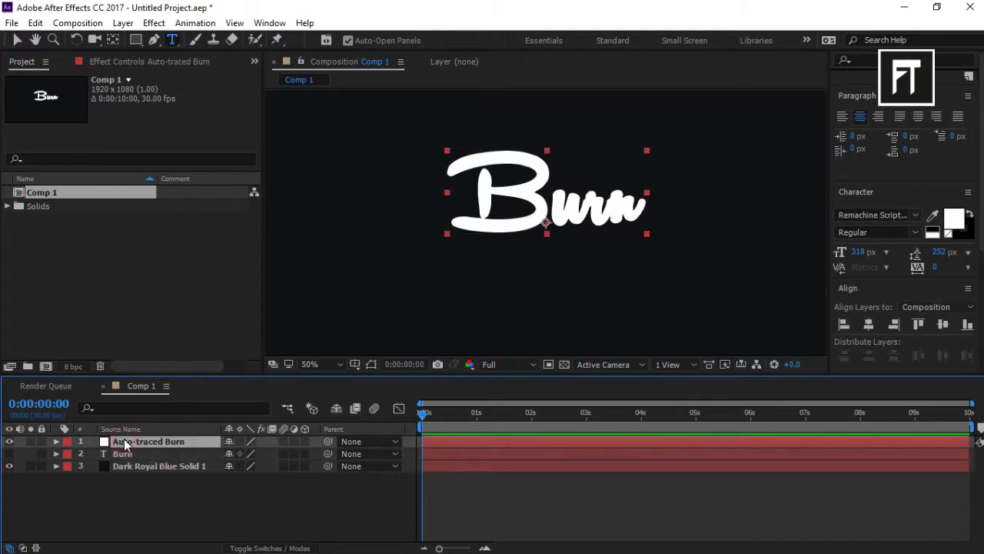
Apply Video Copilot Saber to the layer and set its Core Type to Layer Masks
{"action": "left_click", "coordinate": [154, 23]}
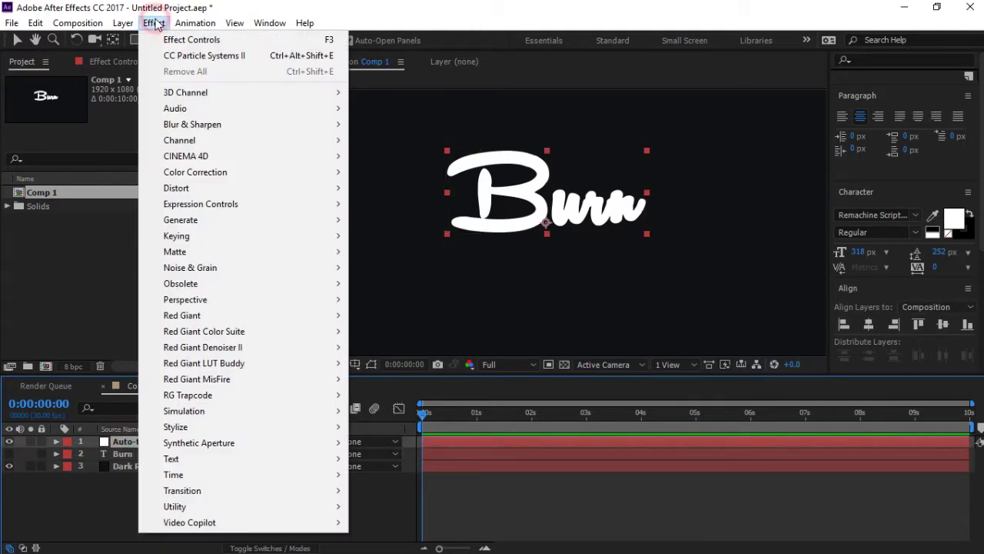
{"action": "mouse_move", "coordinate": [217, 522]}
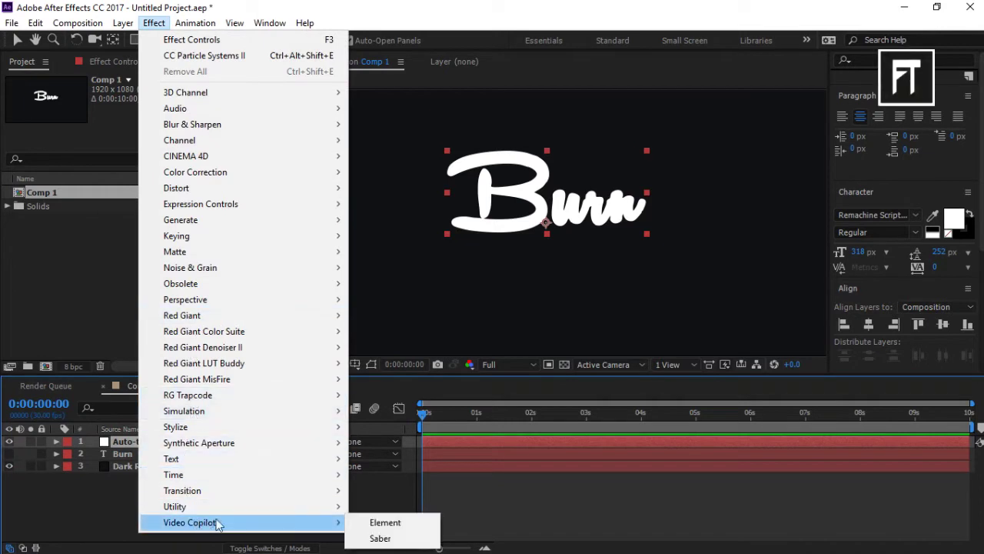
{"action": "left_click", "coordinate": [378, 538]}
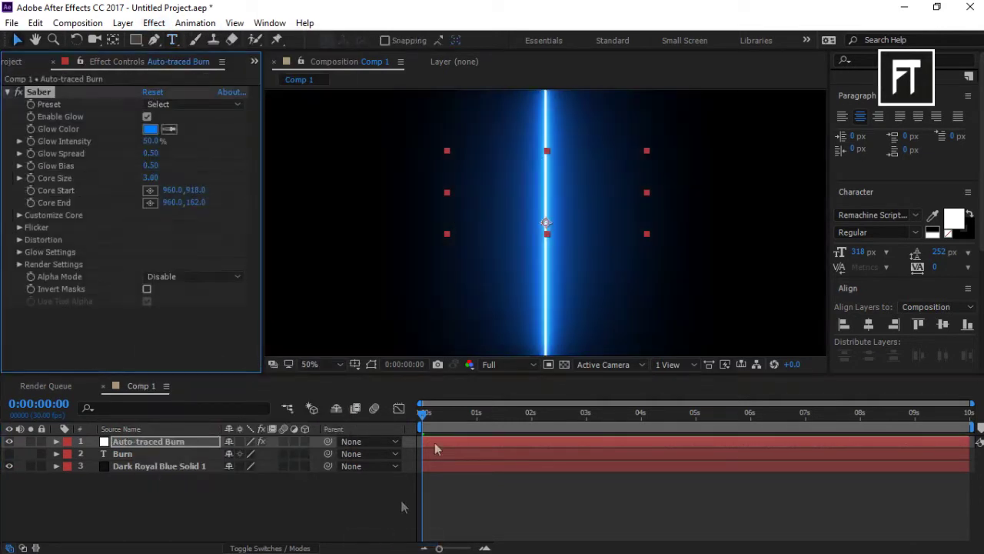
{"action": "scroll", "coordinate": [321, 222], "scroll_direction": "down", "scroll_amount": 2}
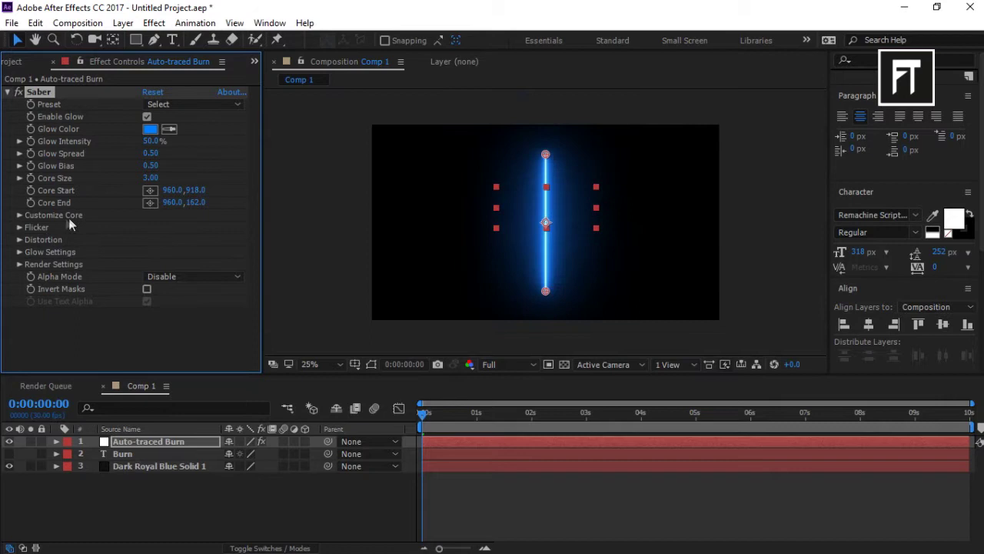
{"action": "left_click", "coordinate": [20, 216]}
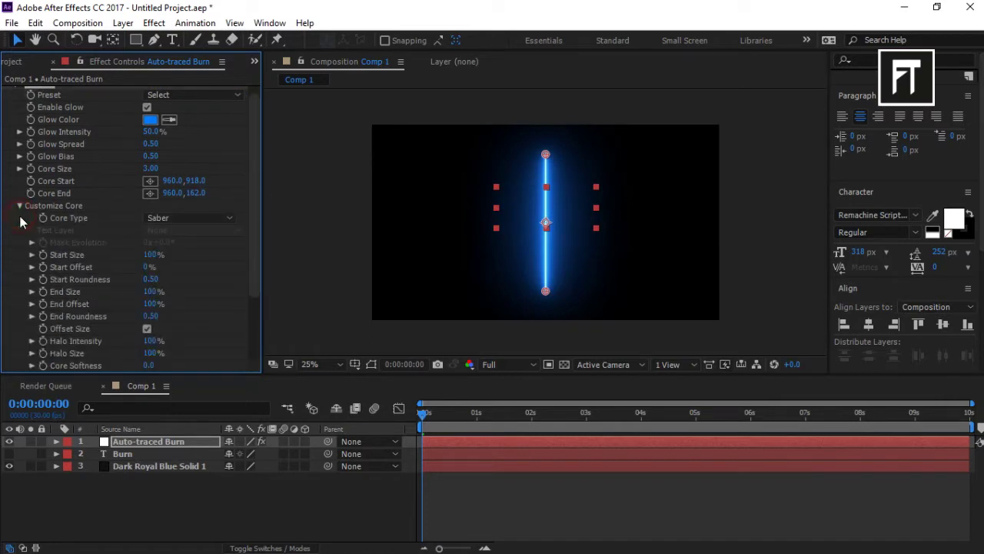
{"action": "left_click", "coordinate": [205, 221]}
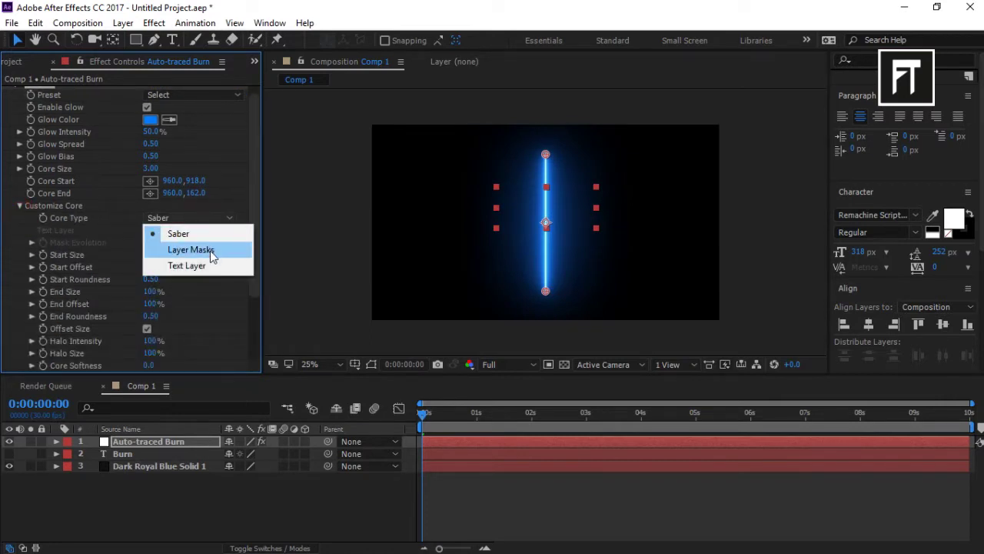
{"action": "left_click", "coordinate": [190, 250]}
Set Saber's Render Settings Alpha Mode to Mask Glow
{"action": "scroll", "coordinate": [188, 269], "scroll_direction": "down", "scroll_amount": 3}
{"action": "left_click", "coordinate": [179, 341]}
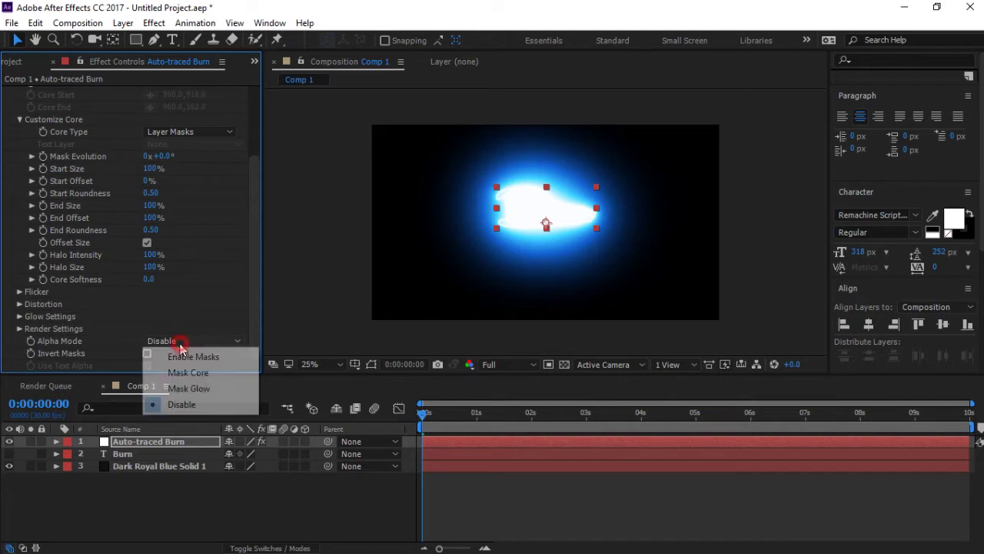
{"action": "left_click", "coordinate": [189, 388]}
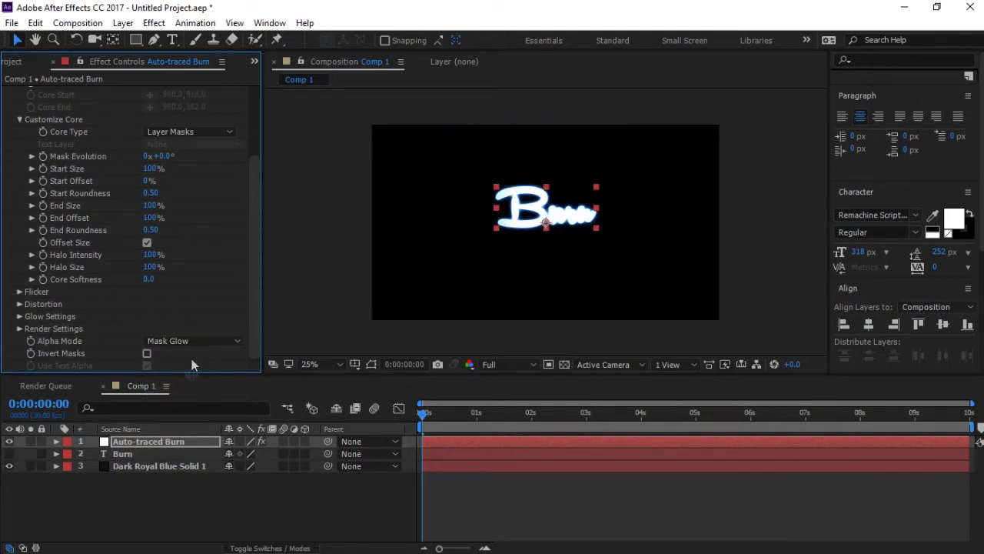
{"action": "scroll", "coordinate": [192, 365], "scroll_direction": "up", "scroll_amount": 3}
Apply Saber's Solar preset, zoom the viewer to 50%, and set Core Size to 1.20
{"action": "left_click", "coordinate": [201, 106]}
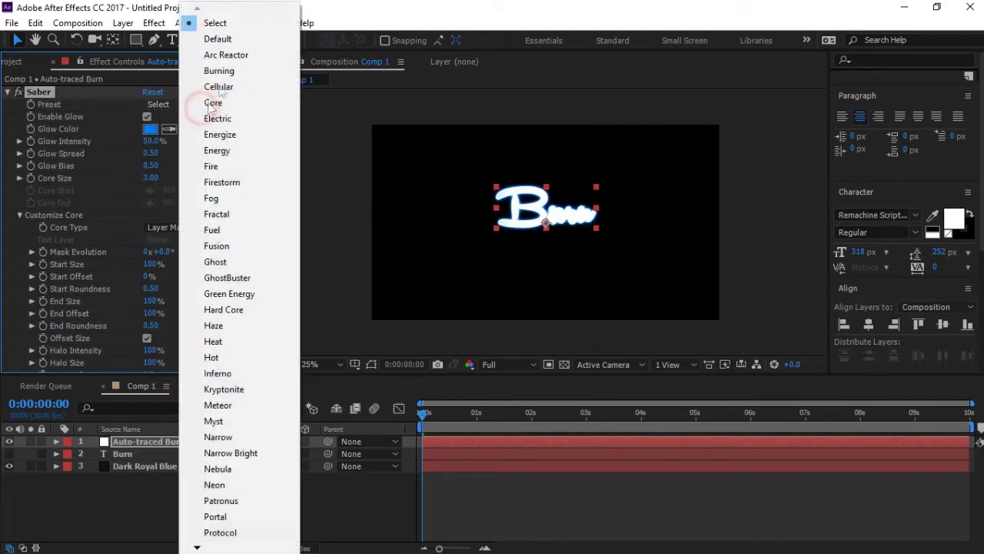
{"action": "left_click", "coordinate": [212, 547]}
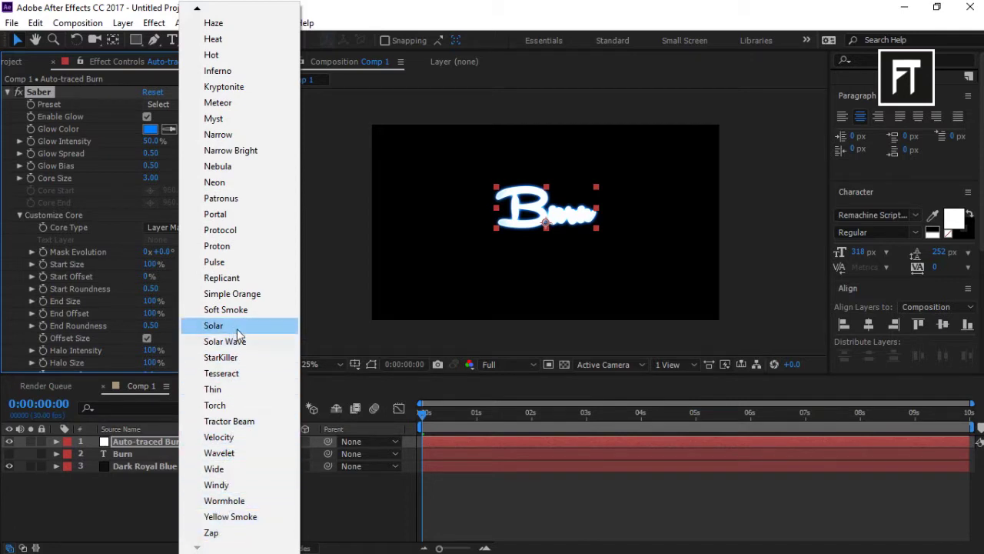
{"action": "left_click", "coordinate": [214, 325]}
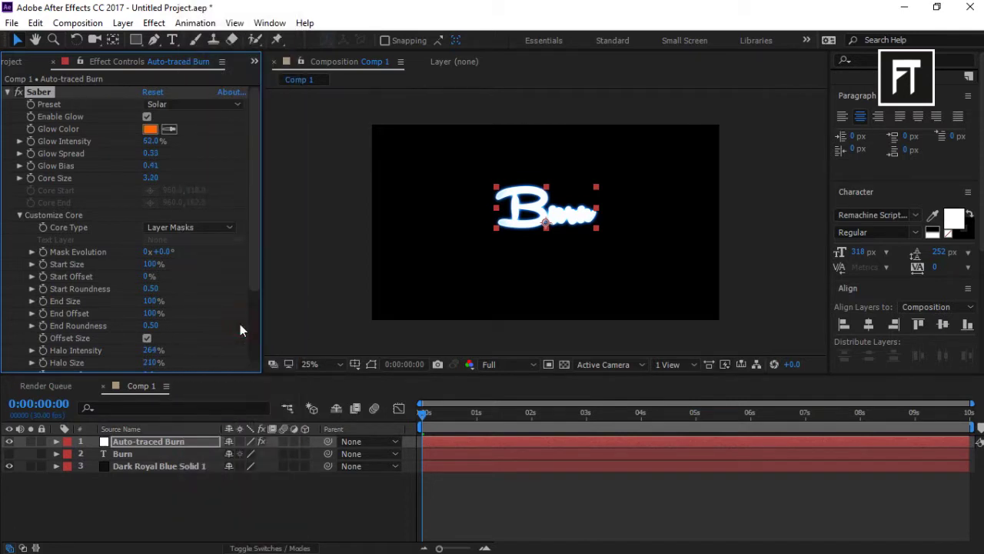
{"action": "key", "text": "period"}
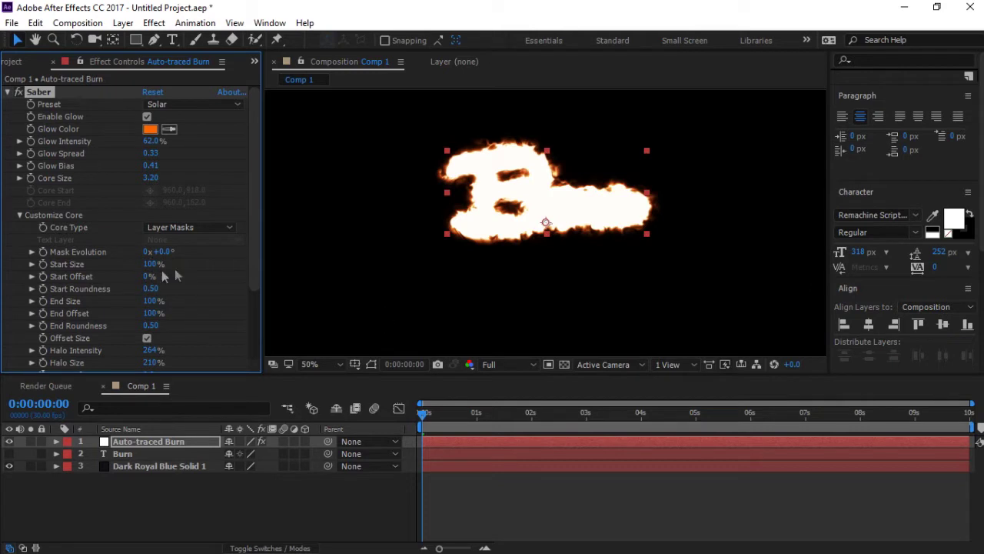
{"action": "scroll", "coordinate": [161, 269], "scroll_direction": "down", "scroll_amount": 2}
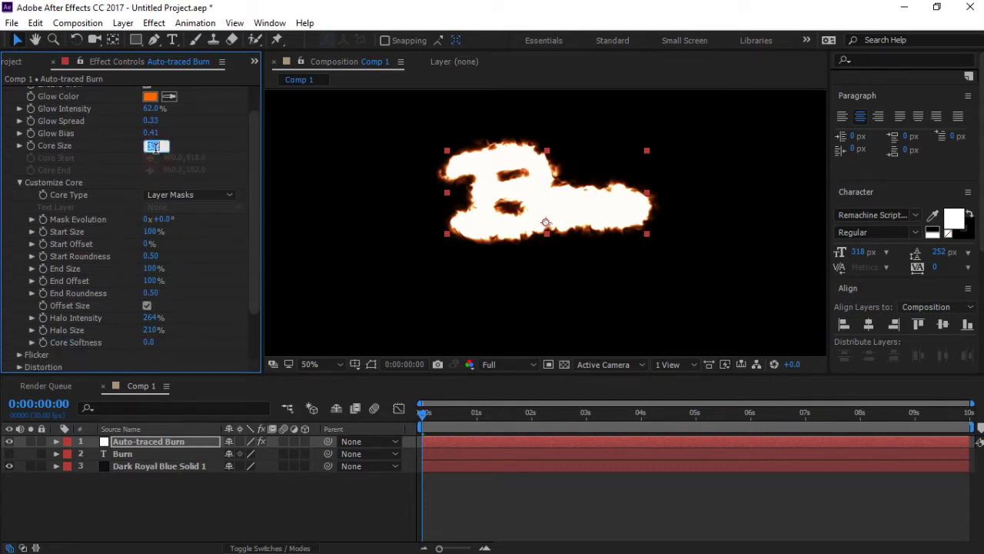
{"action": "type", "text": "2"}
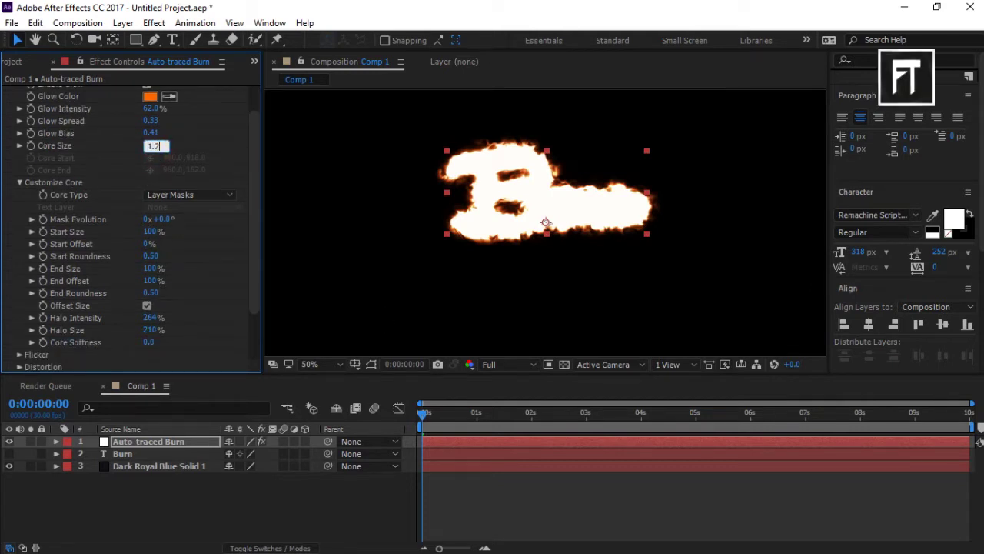
{"action": "key", "text": "Return"}
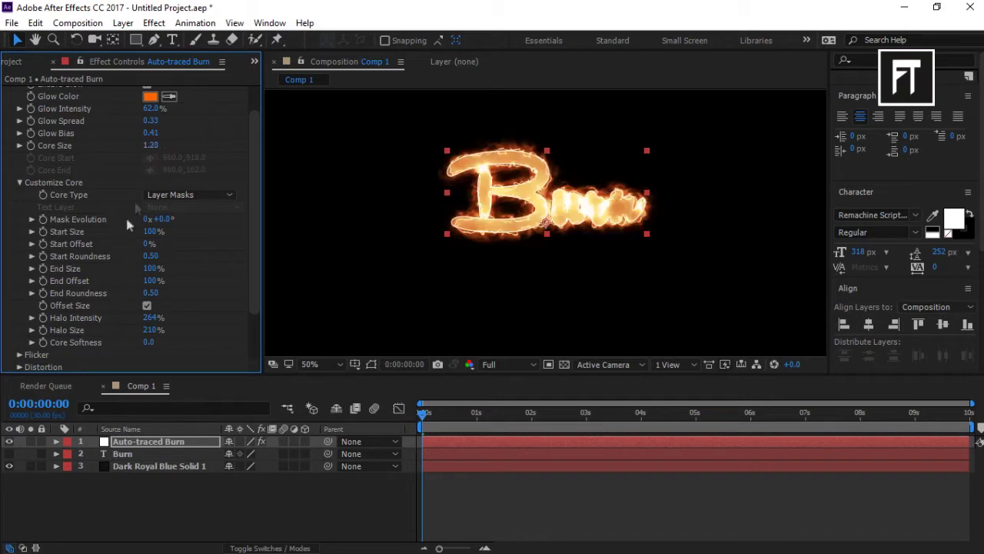
Drop the preview to Quarter resolution, key End Offset at 0%, and play a preview
{"action": "left_click", "coordinate": [489, 364]}
{"action": "left_click", "coordinate": [509, 453]}
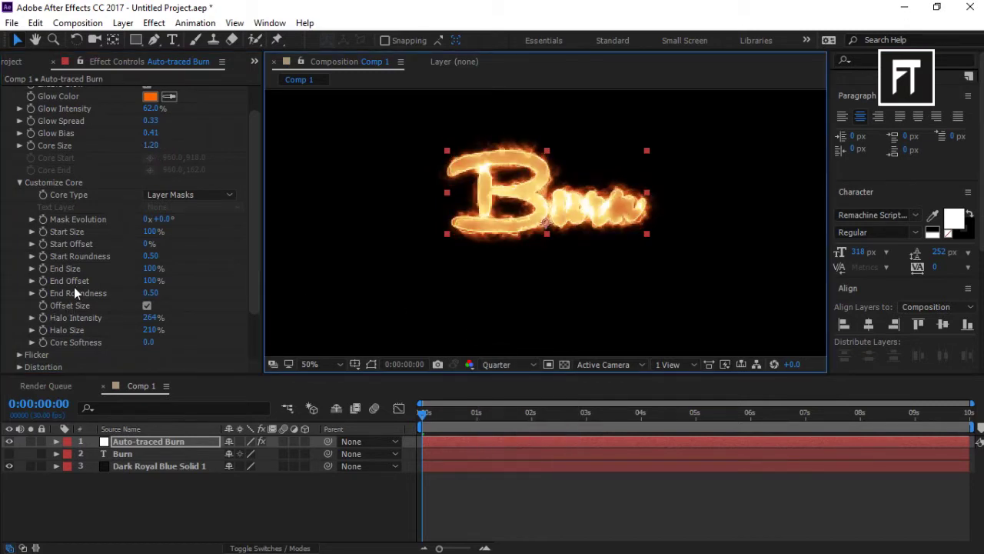
{"action": "left_click_drag", "start_coordinate": [150, 283], "coordinate": [60, 281]}
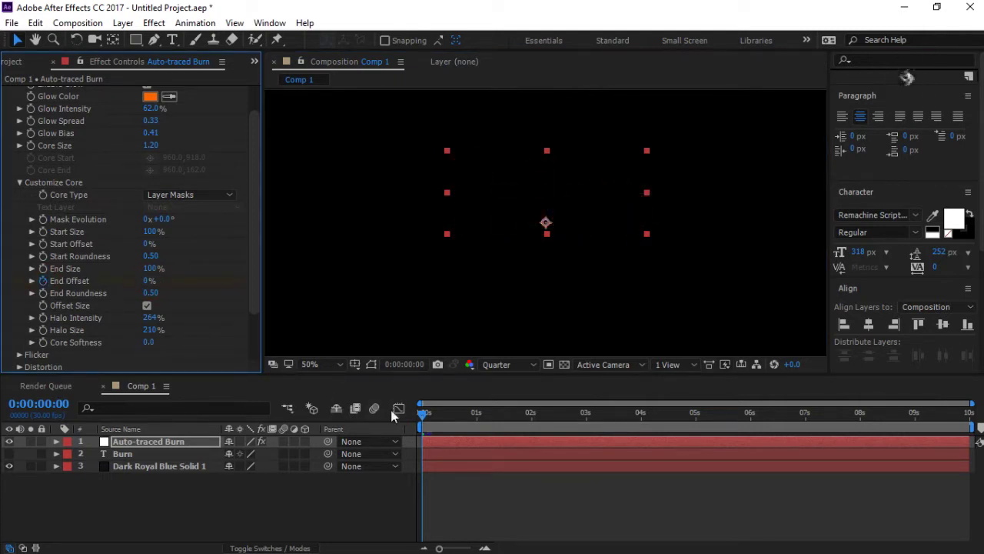
{"action": "left_click", "coordinate": [421, 415]}
{"action": "key", "text": "space"}
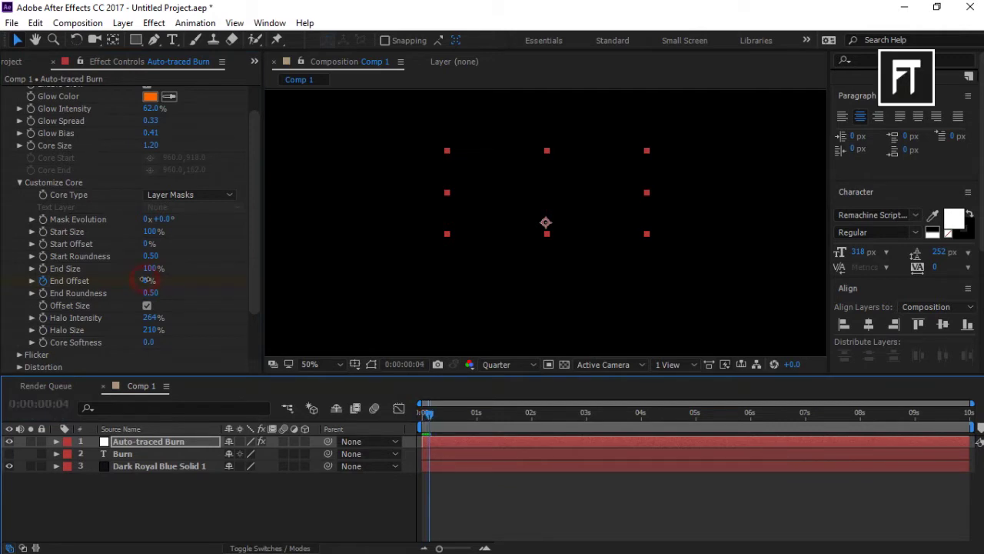
Raise End Offset to 15%, keyframe Mask Evolution, and reveal the layer's keyframes with U
{"action": "left_click_drag", "start_coordinate": [146, 281], "coordinate": [158, 280]}
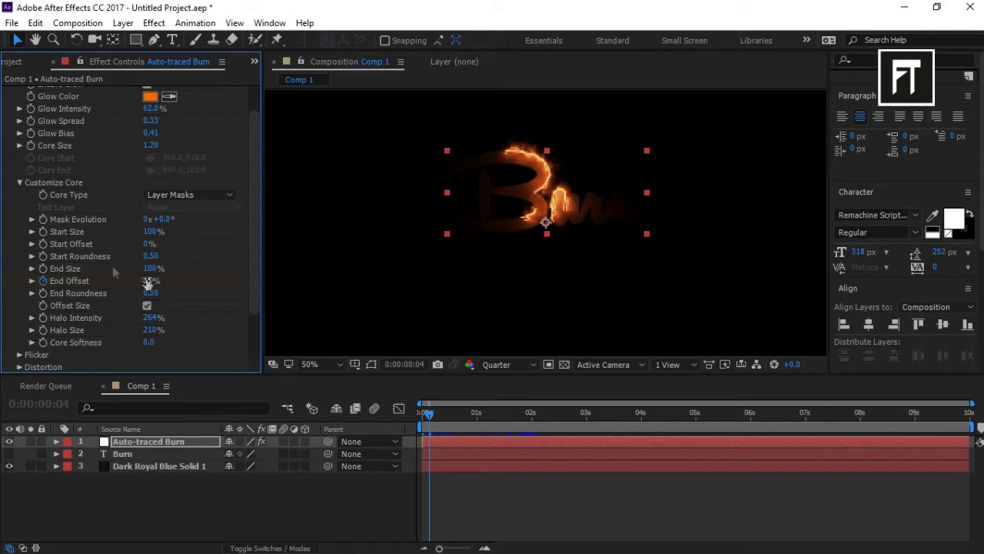
{"action": "left_click", "coordinate": [42, 220]}
{"action": "left_click", "coordinate": [141, 443]}
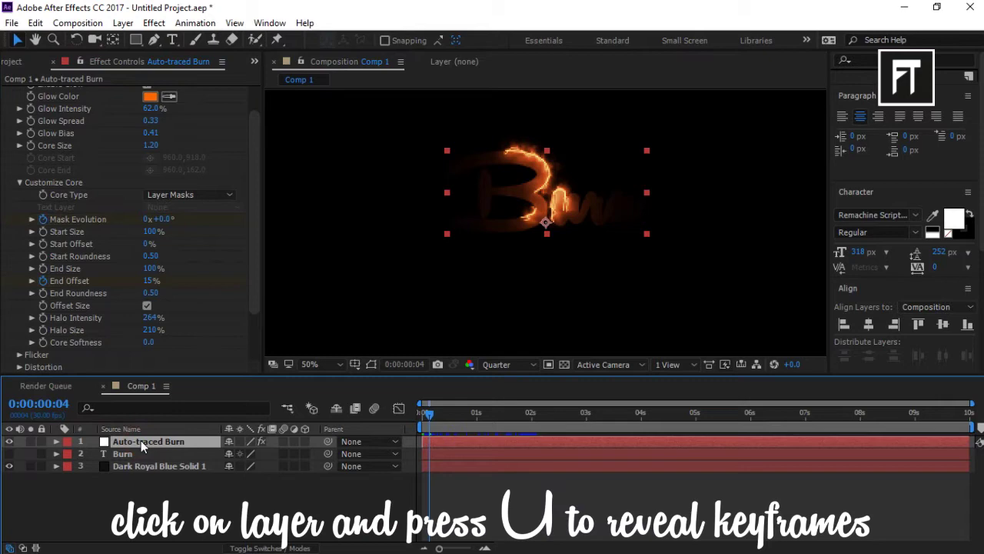
{"action": "key", "text": "u"}
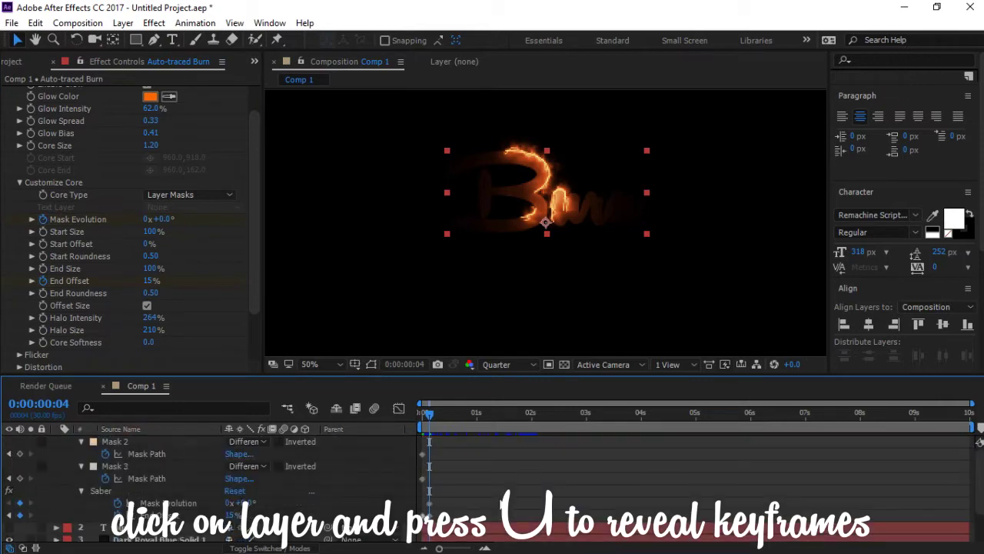
{"action": "scroll", "coordinate": [513, 488], "scroll_direction": "down", "scroll_amount": 1}
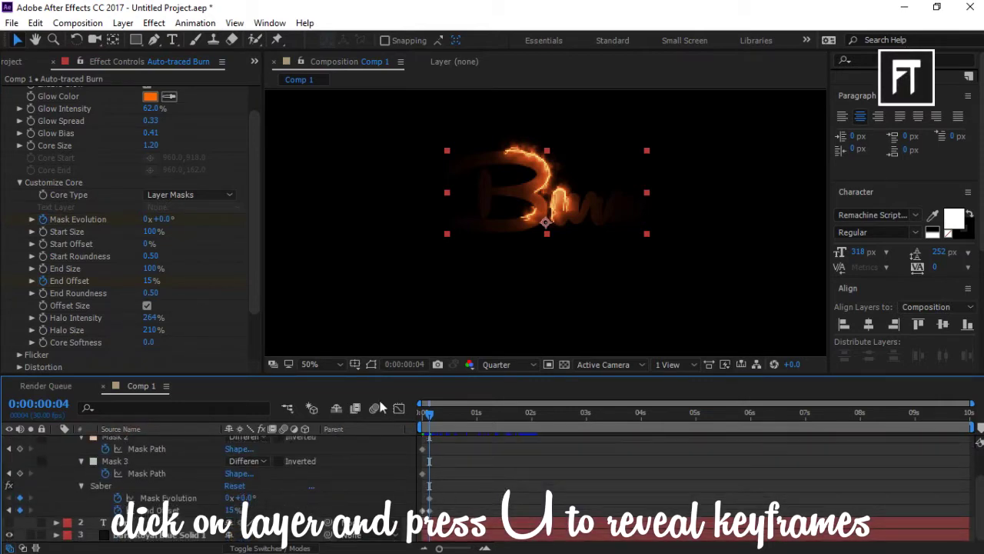
{"action": "left_click_drag", "start_coordinate": [431, 415], "coordinate": [530, 421]}
At 0:00:01:29 key Mask Evolution at 100° and End Offset at 100%, then scrub back
{"action": "left_click", "coordinate": [175, 229]}
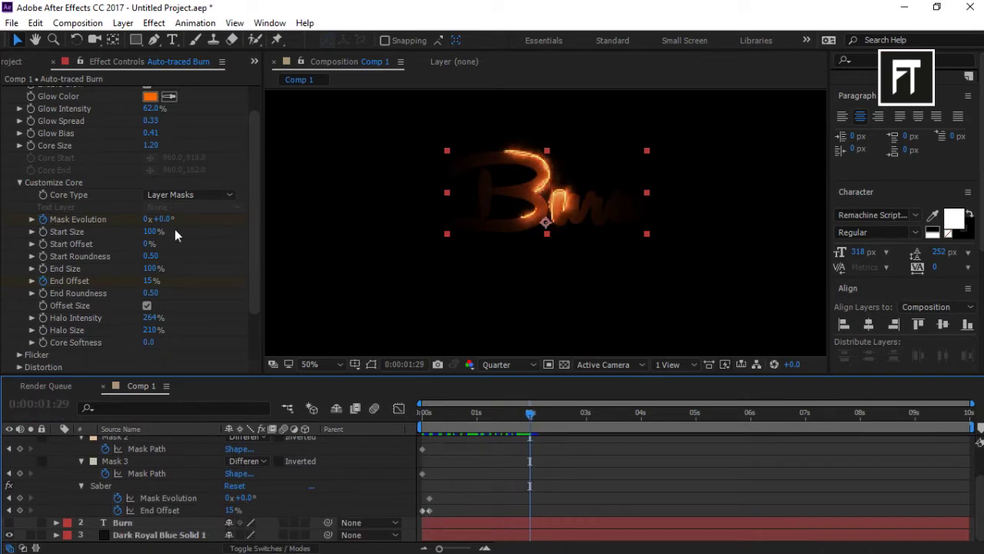
{"action": "left_click", "coordinate": [163, 219]}
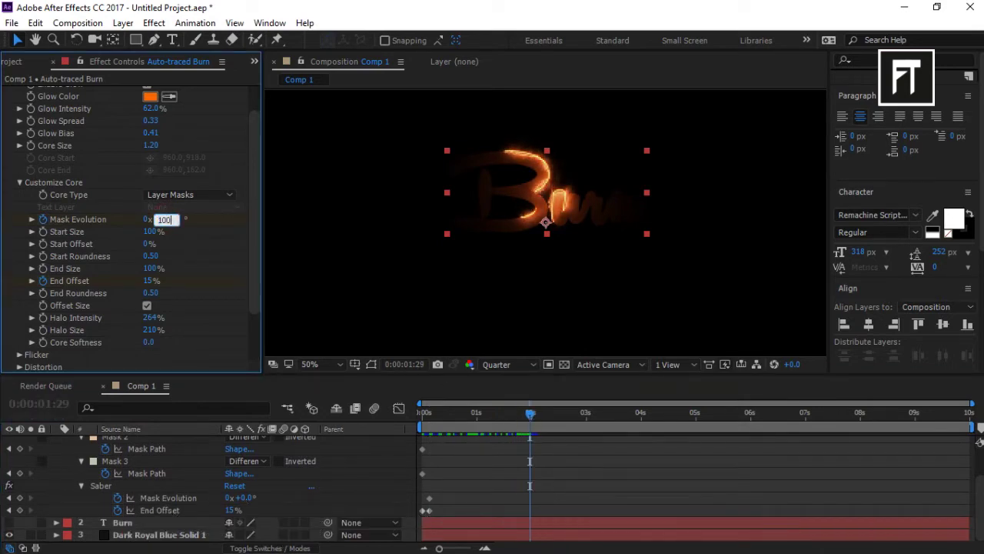
{"action": "key", "text": "Return"}
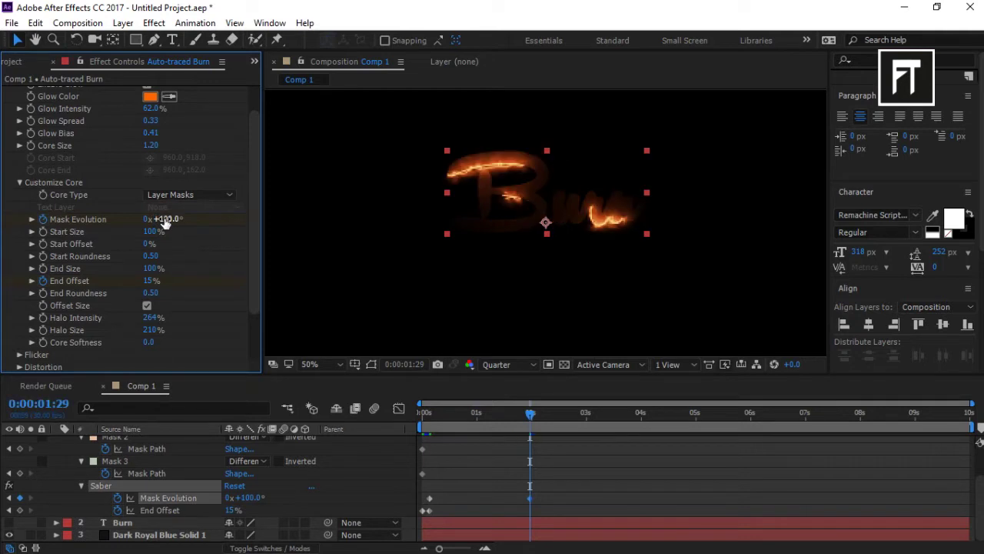
{"action": "left_click", "coordinate": [153, 285]}
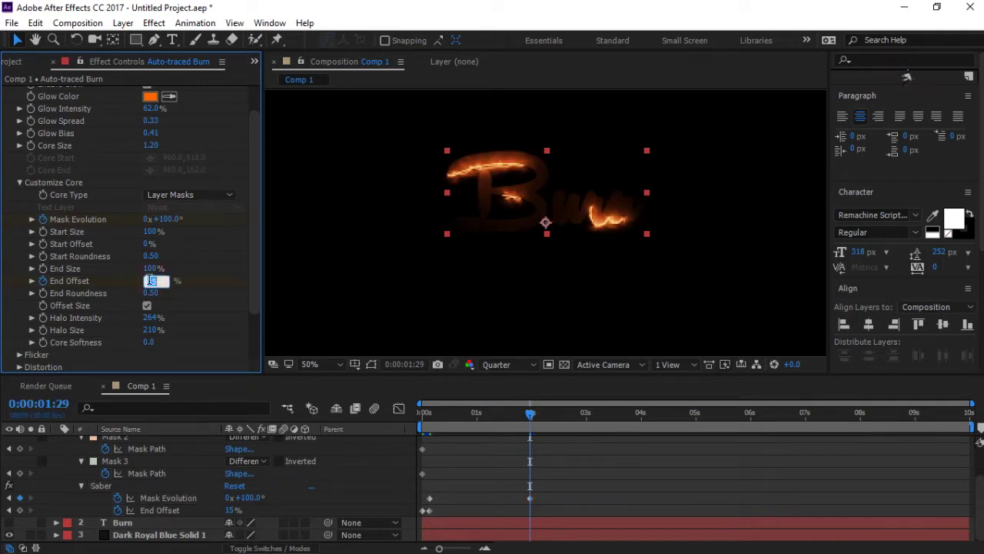
{"action": "key", "text": "Return"}
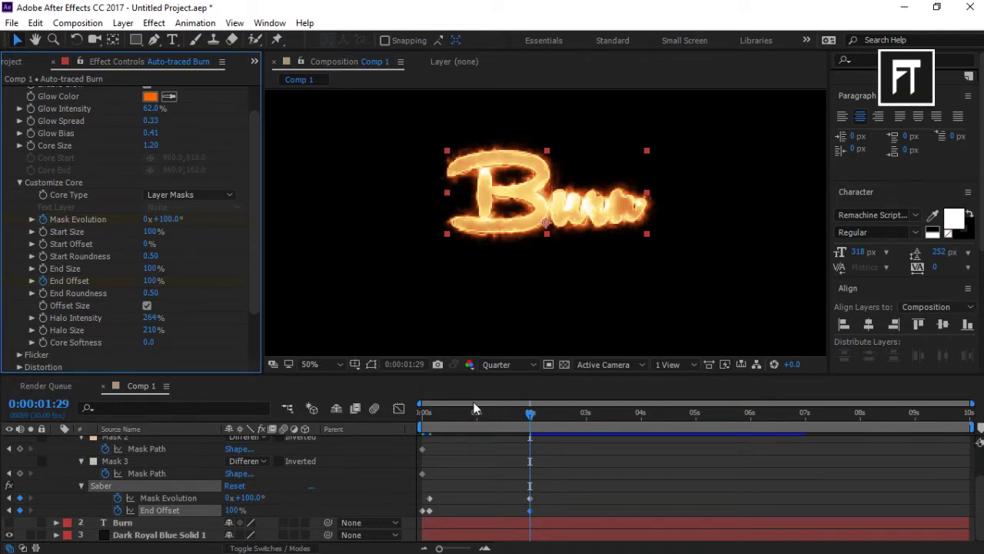
{"action": "mouse_move", "coordinate": [530, 414]}
{"action": "left_mouse_down"}
{"action": "mouse_move", "coordinate": [429, 424]}
{"action": "mouse_move", "coordinate": [554, 433]}
{"action": "mouse_move", "coordinate": [516, 432]}
{"action": "mouse_move", "coordinate": [529, 433]}
{"action": "left_mouse_up"}
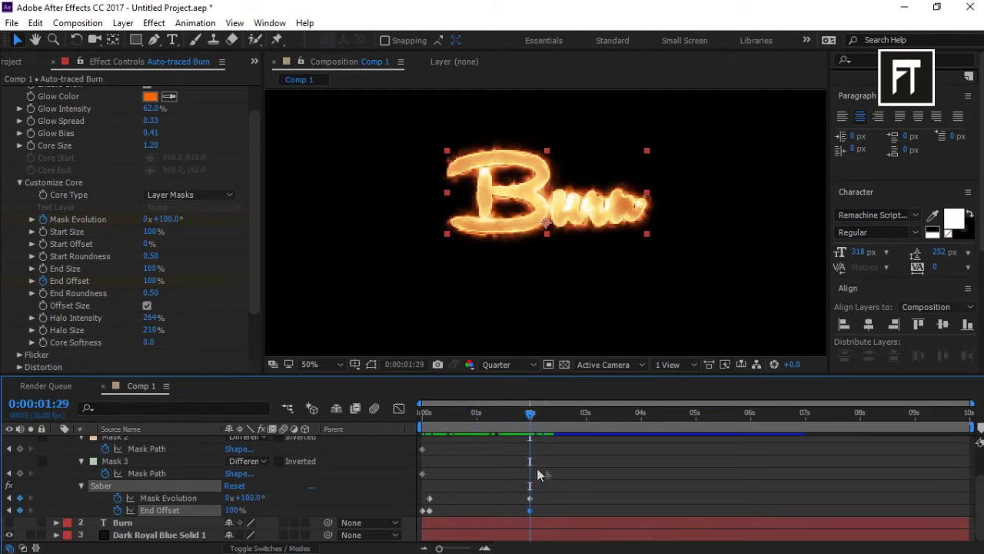
Keyframe Saber Core Size and, at 0:00:02:11, raise it to 1.80
{"action": "scroll", "coordinate": [191, 289], "scroll_direction": "up", "scroll_amount": 2}
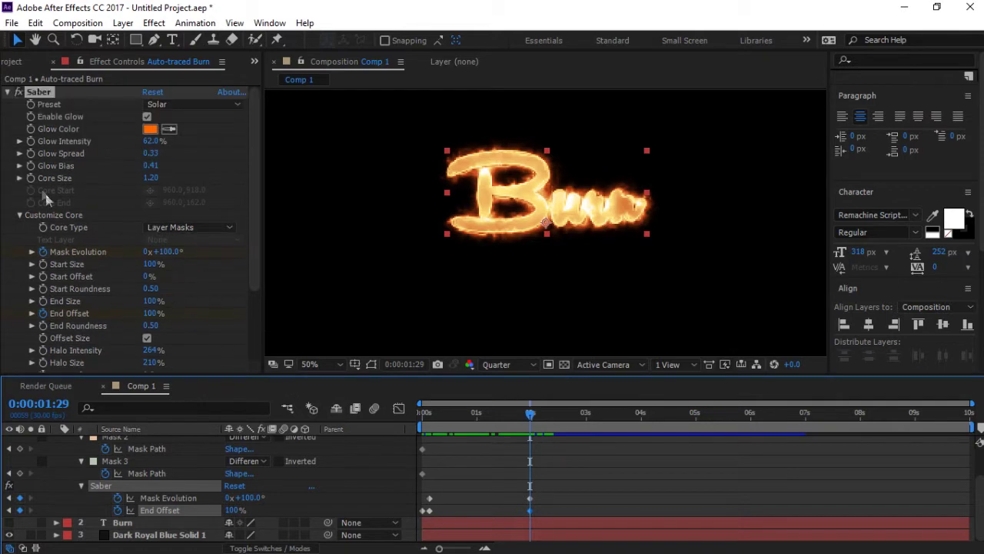
{"action": "left_click", "coordinate": [31, 178]}
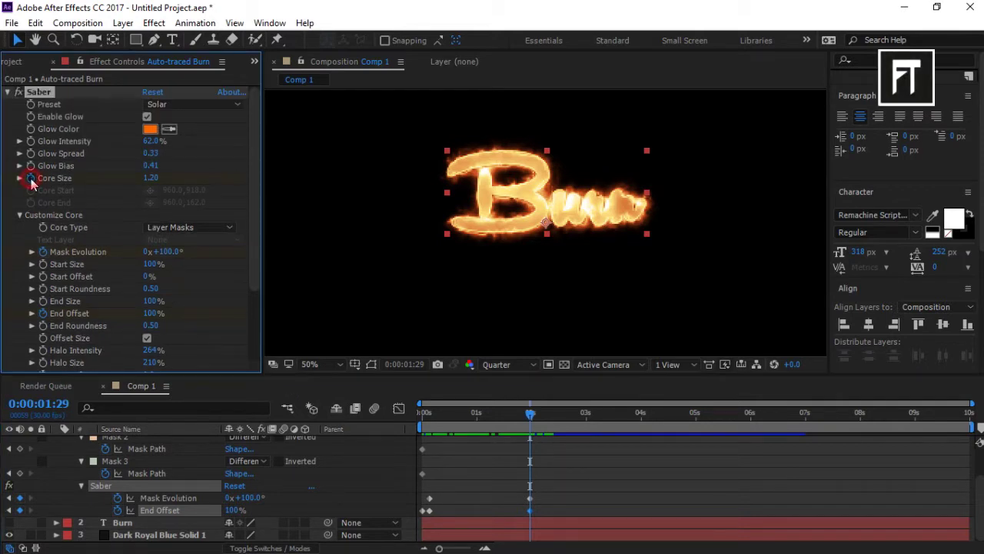
{"action": "scroll", "coordinate": [268, 503], "scroll_direction": "up", "scroll_amount": 3}
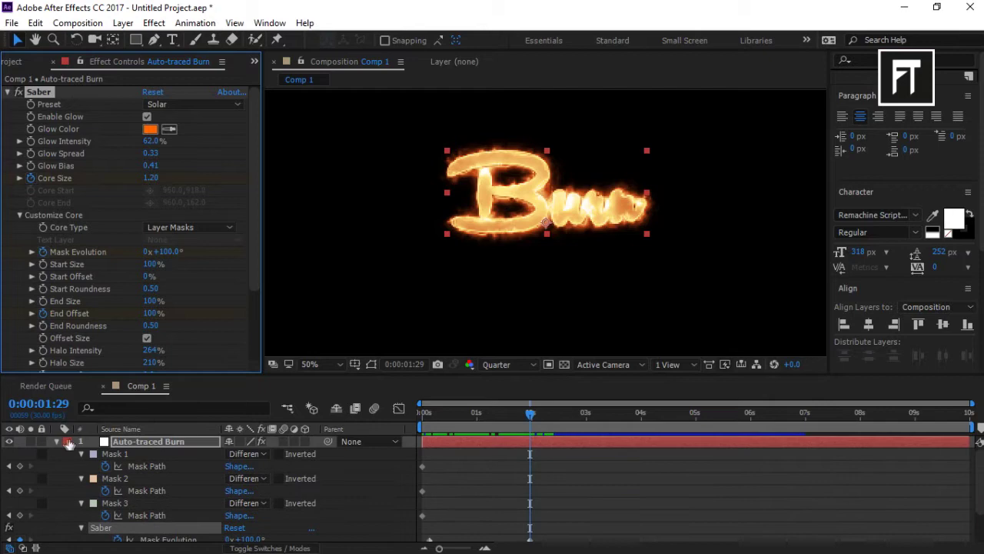
{"action": "left_click", "coordinate": [56, 441]}
{"action": "left_click", "coordinate": [148, 441]}
{"action": "key", "text": "u"}
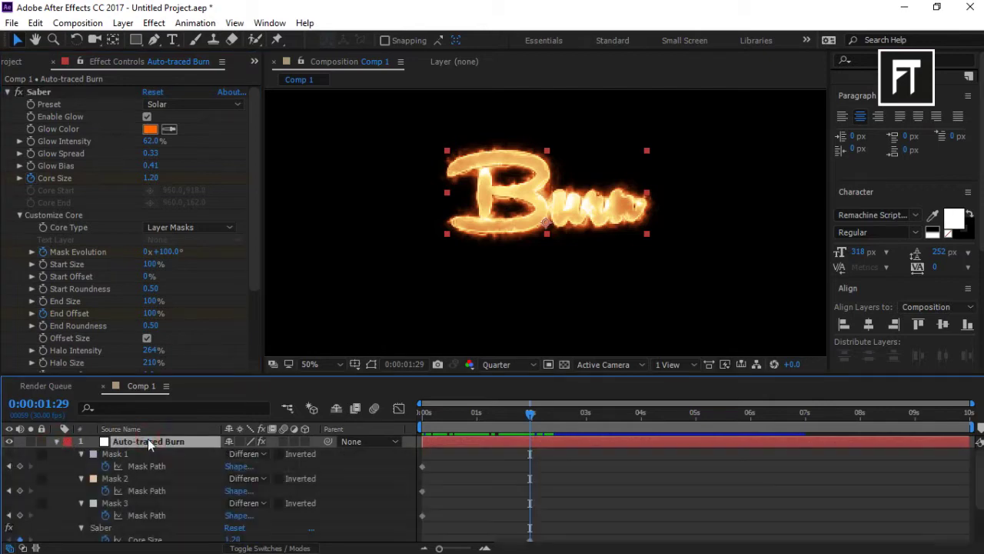
{"action": "scroll", "coordinate": [615, 528], "scroll_direction": "down", "scroll_amount": 3}
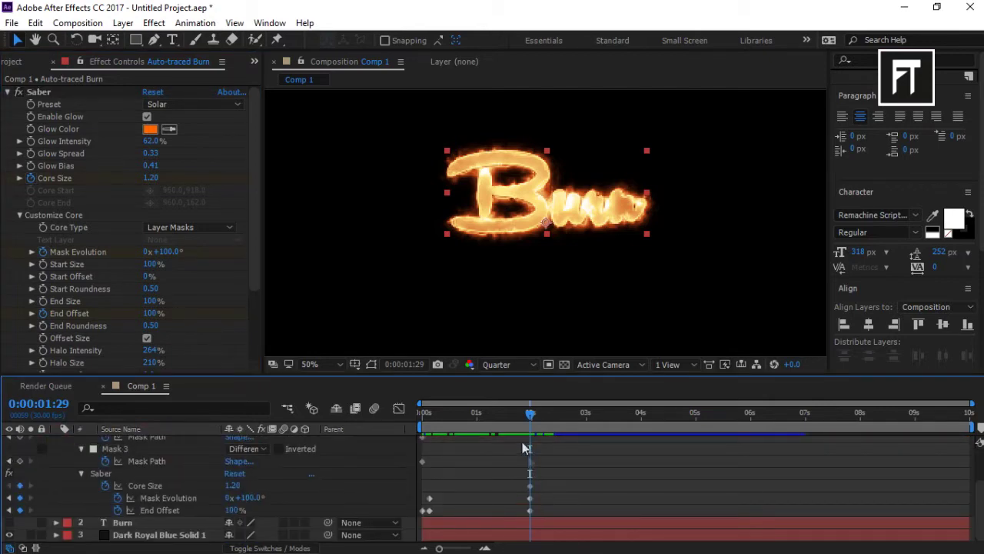
{"action": "left_click_drag", "start_coordinate": [531, 416], "coordinate": [550, 415]}
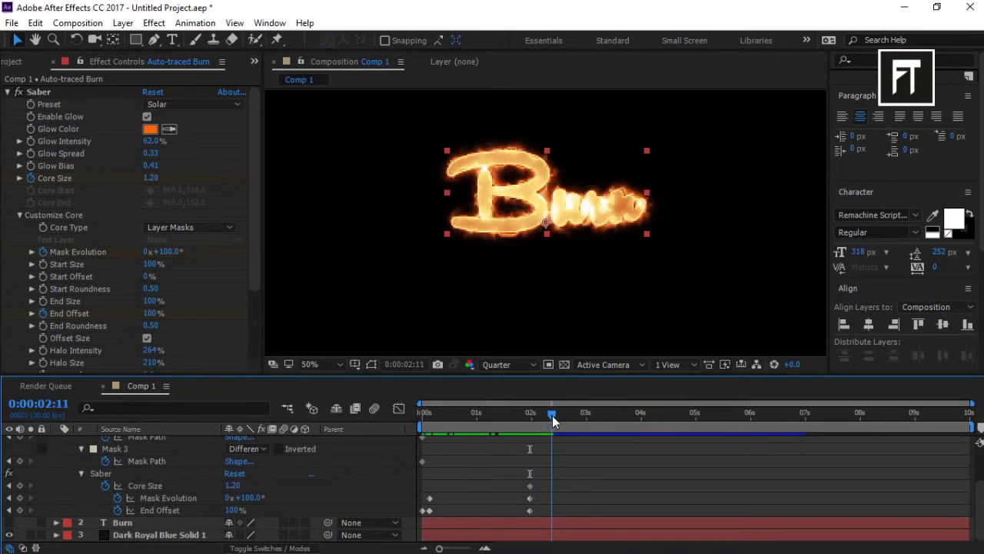
{"action": "left_click", "coordinate": [151, 178]}
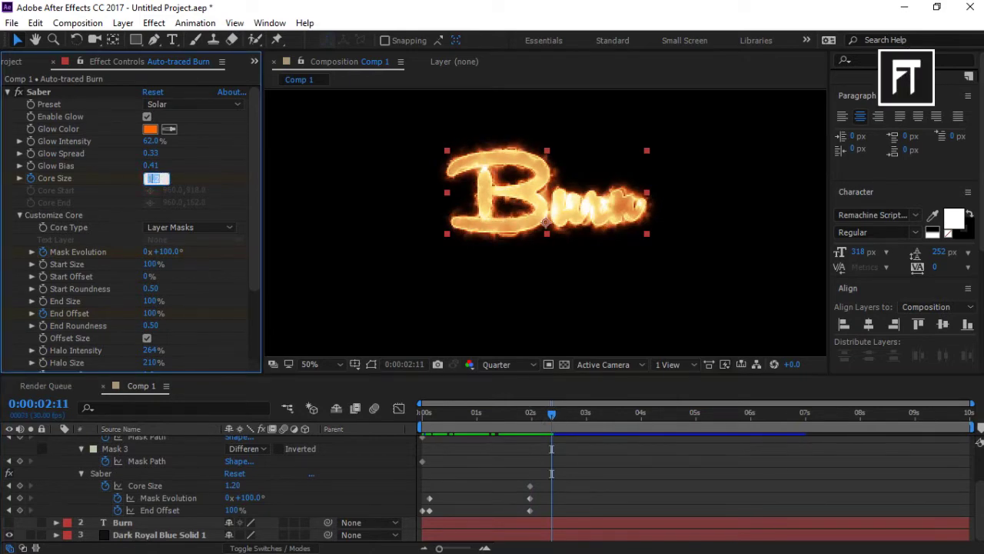
{"action": "type", "text": "1.8"}
{"action": "key", "text": "Return"}
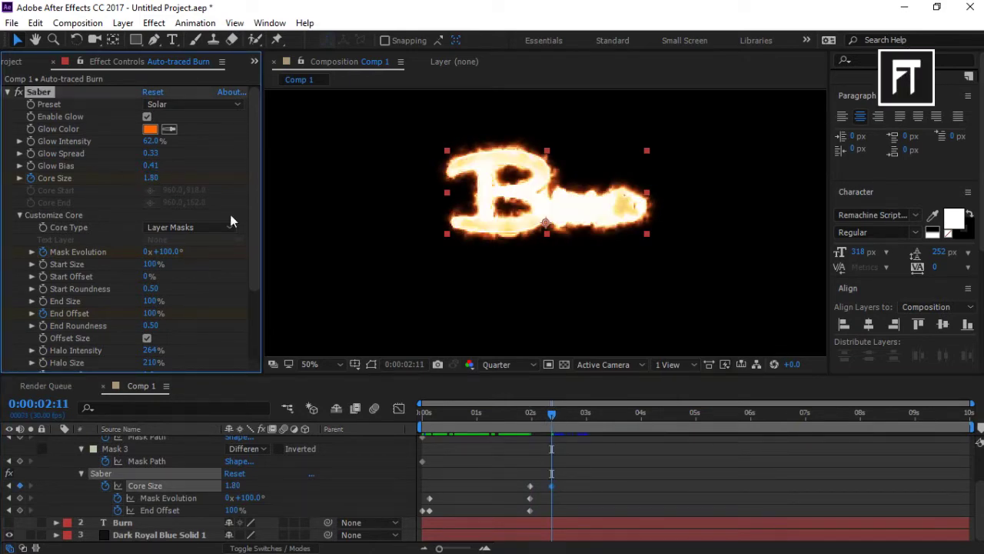
Bring Core Size back to 1.20 at about 2:27, then scrub and preview the burn
{"action": "mouse_move", "coordinate": [555, 413]}
{"action": "left_mouse_down"}
{"action": "mouse_move", "coordinate": [487, 415]}
{"action": "mouse_move", "coordinate": [580, 427]}
{"action": "mouse_move", "coordinate": [581, 419]}
{"action": "left_mouse_up"}
{"action": "left_click", "coordinate": [148, 178]}
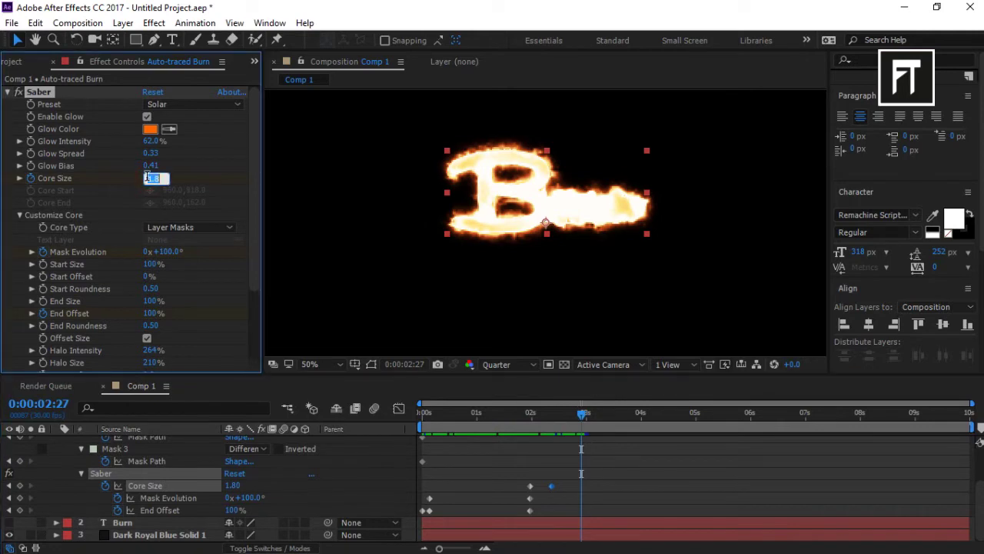
{"action": "type", "text": "1.2"}
{"action": "key", "text": "Return"}
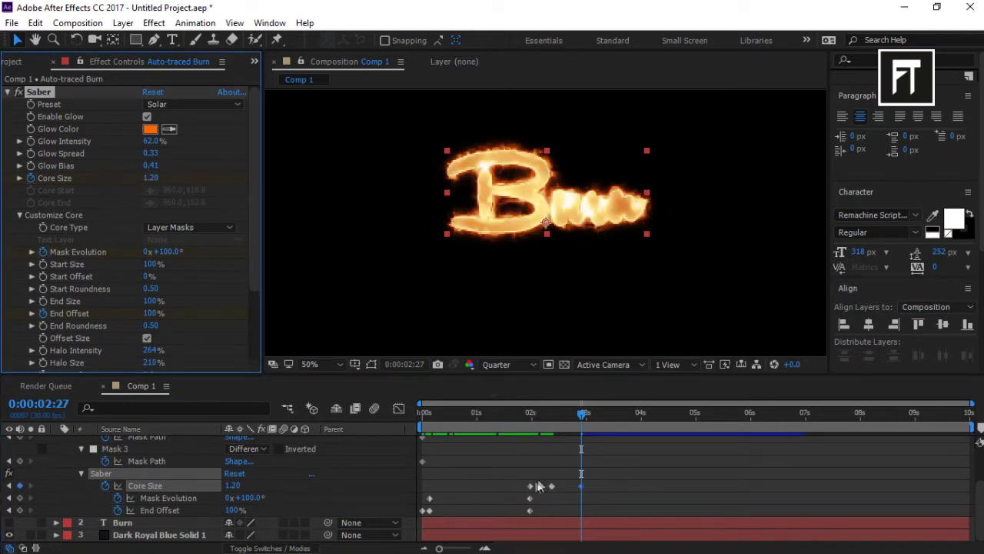
{"action": "mouse_move", "coordinate": [584, 415]}
{"action": "left_mouse_down"}
{"action": "mouse_move", "coordinate": [482, 426]}
{"action": "mouse_move", "coordinate": [511, 423]}
{"action": "left_mouse_up"}
{"action": "key", "text": "space"}
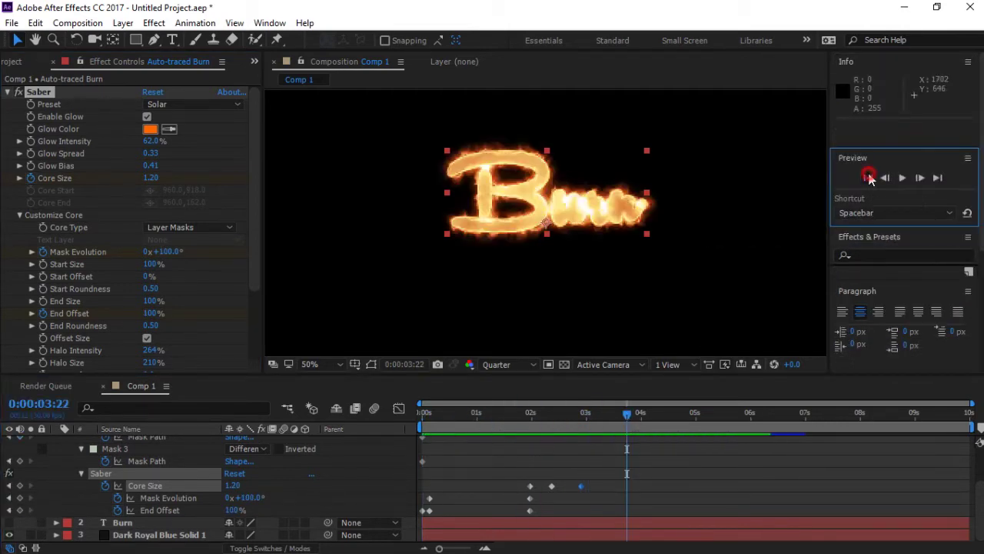
Play the burn preview from the first frame, stop it, and collapse the layer's properties
{"action": "left_click", "coordinate": [869, 177]}
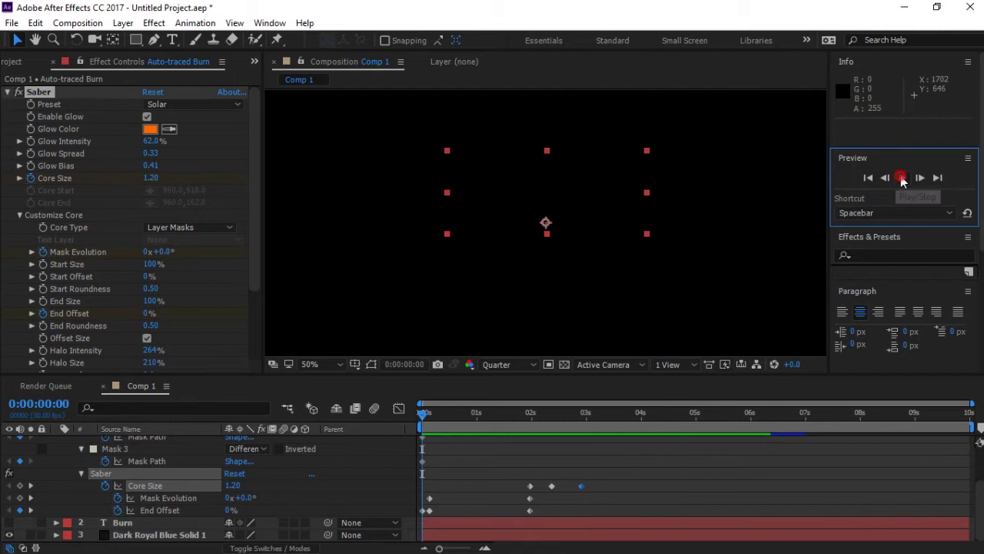
{"action": "left_click", "coordinate": [902, 177]}
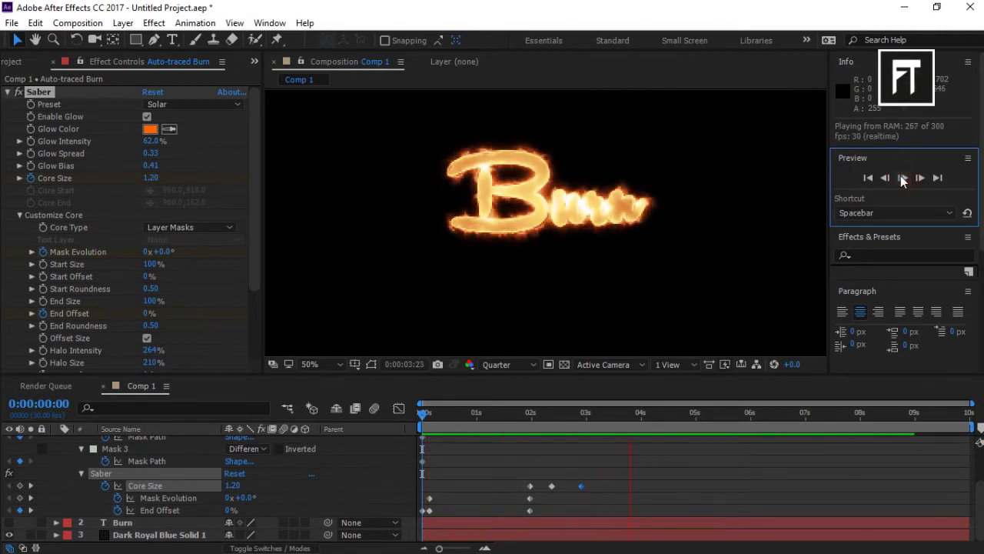
{"action": "left_click", "coordinate": [901, 178]}
{"action": "scroll", "coordinate": [747, 204], "scroll_direction": "down", "scroll_amount": 1}
{"action": "scroll", "coordinate": [73, 464], "scroll_direction": "up", "scroll_amount": 3}
{"action": "key", "text": "u"}
{"action": "left_click", "coordinate": [148, 526]}
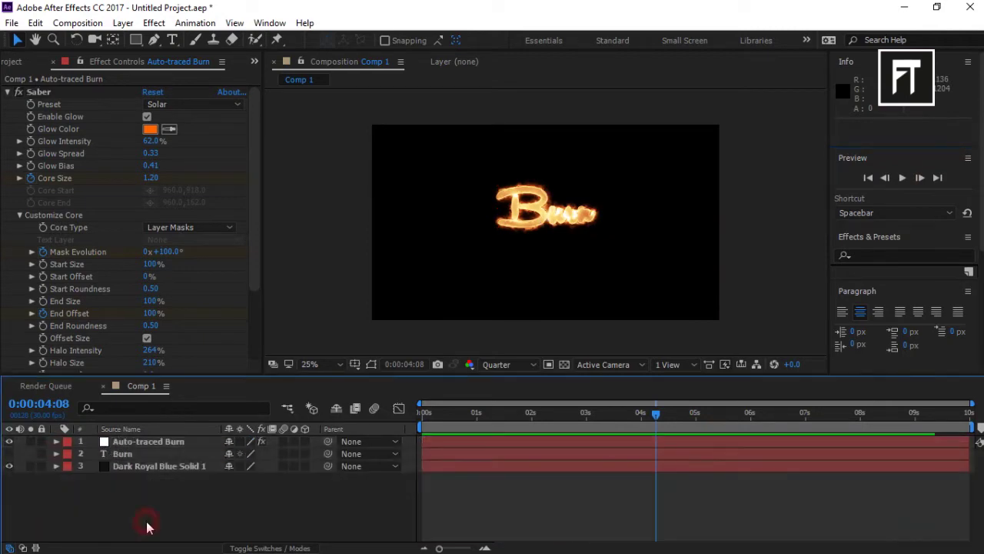
Add a default 24mm two-node Camera 1, dismiss the 2D warning, and make Auto-traced Burn 3D
{"action": "left_click", "coordinate": [153, 23]}
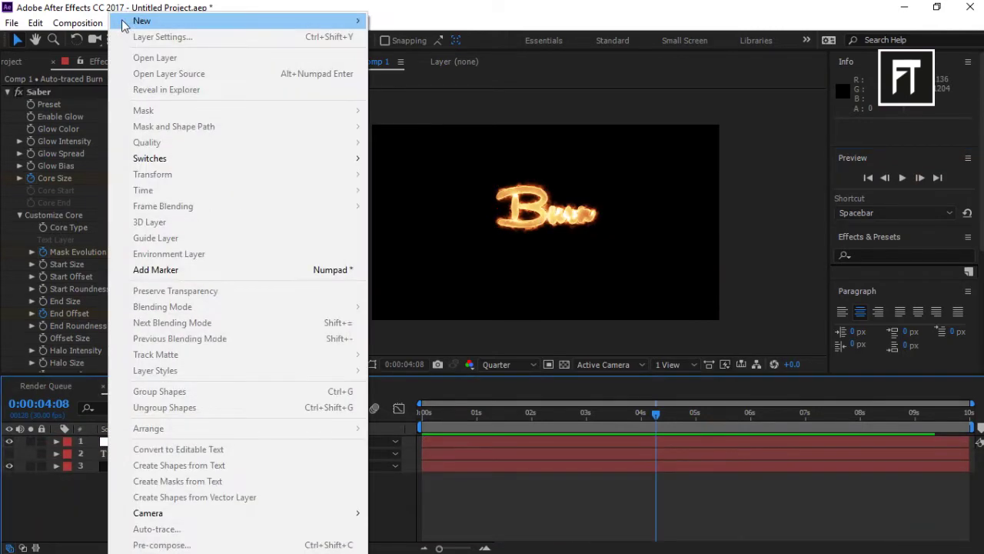
{"action": "mouse_move", "coordinate": [208, 23]}
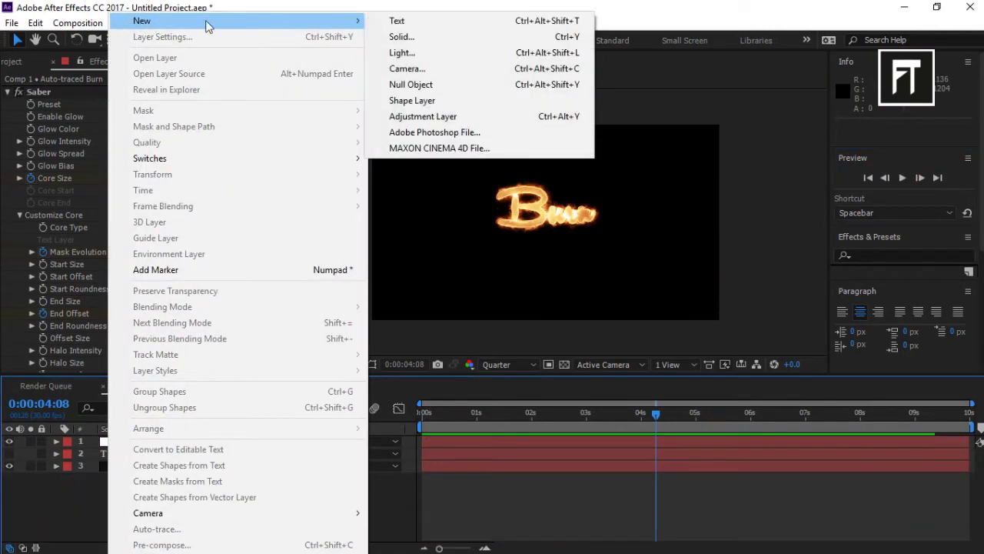
{"action": "left_click", "coordinate": [421, 69]}
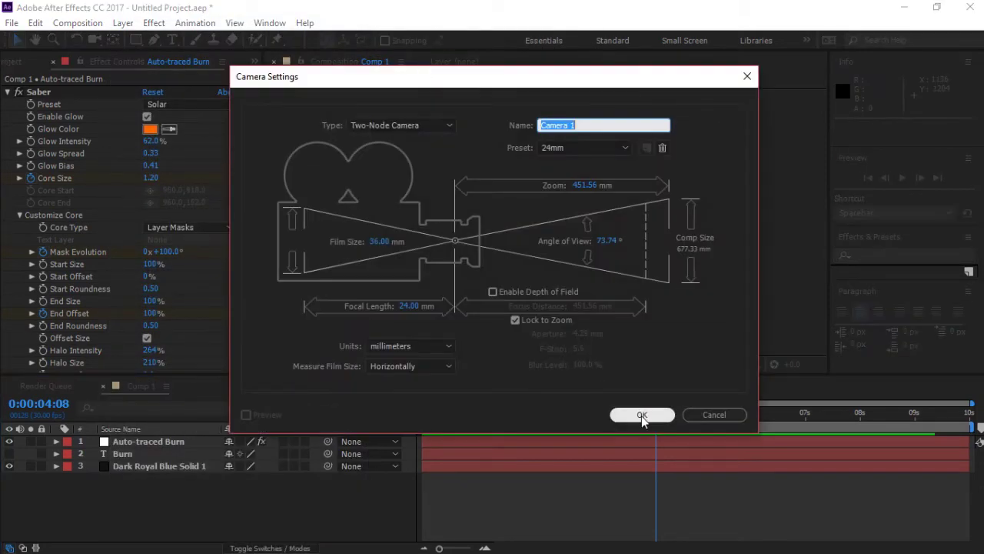
{"action": "left_click", "coordinate": [642, 416]}
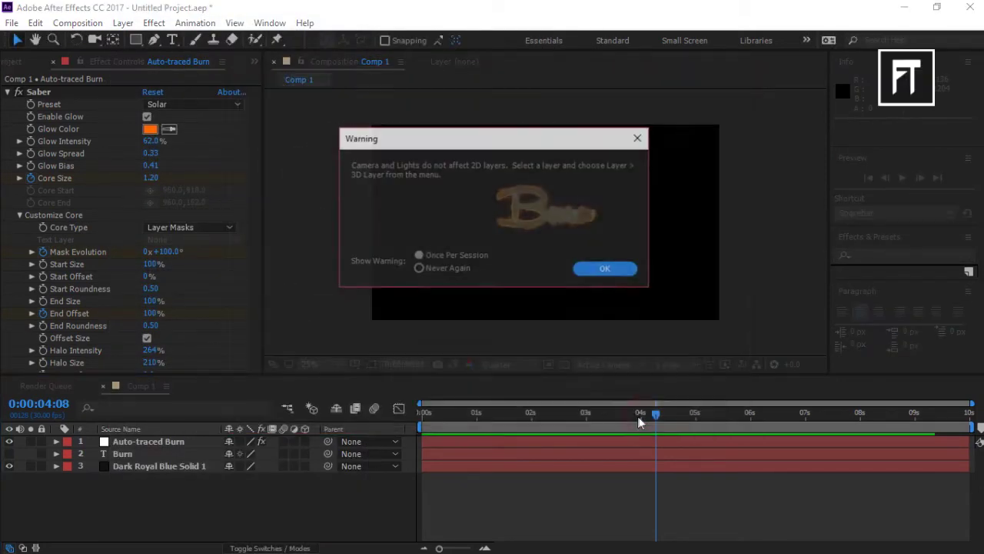
{"action": "left_click", "coordinate": [599, 271]}
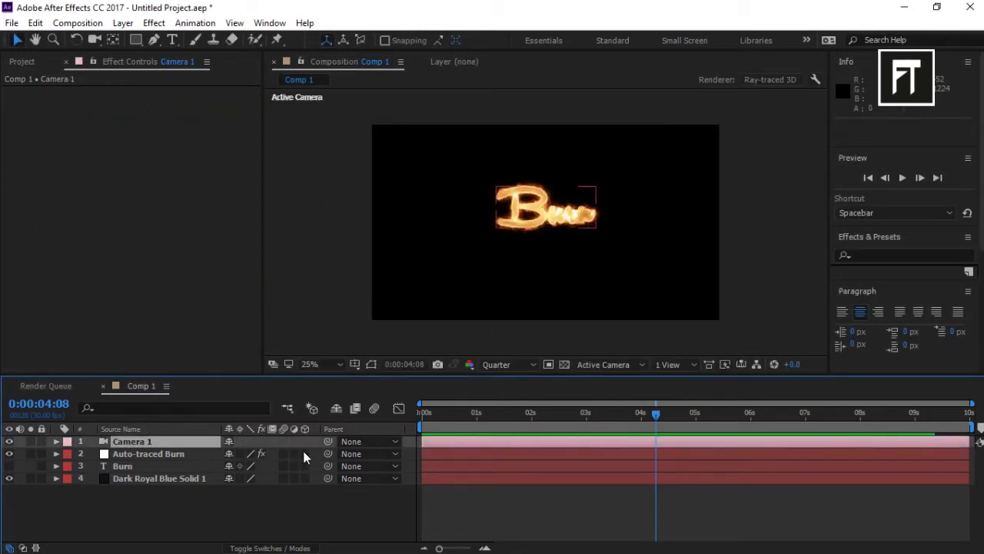
{"action": "left_click", "coordinate": [304, 454]}
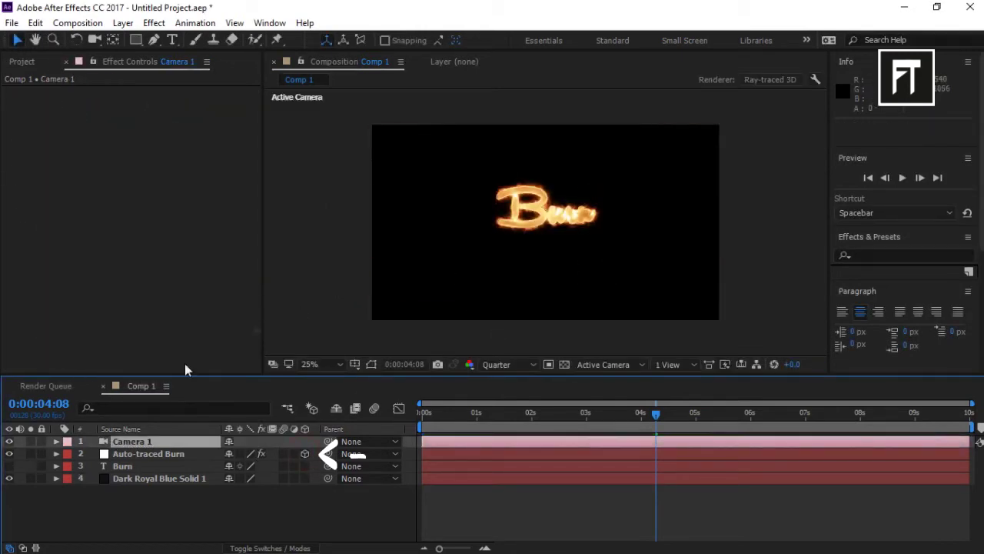
With the Orbit Camera tool, keyframe Camera 1's Point of Interest and Position at the first frame
{"action": "left_click", "coordinate": [94, 43]}
{"action": "key", "text": "c"}
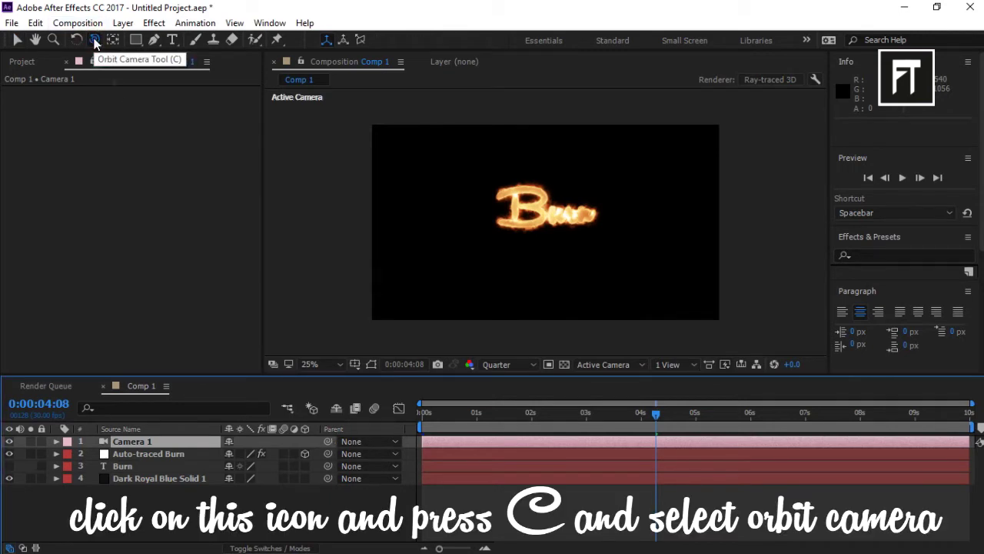
{"action": "left_click", "coordinate": [425, 413]}
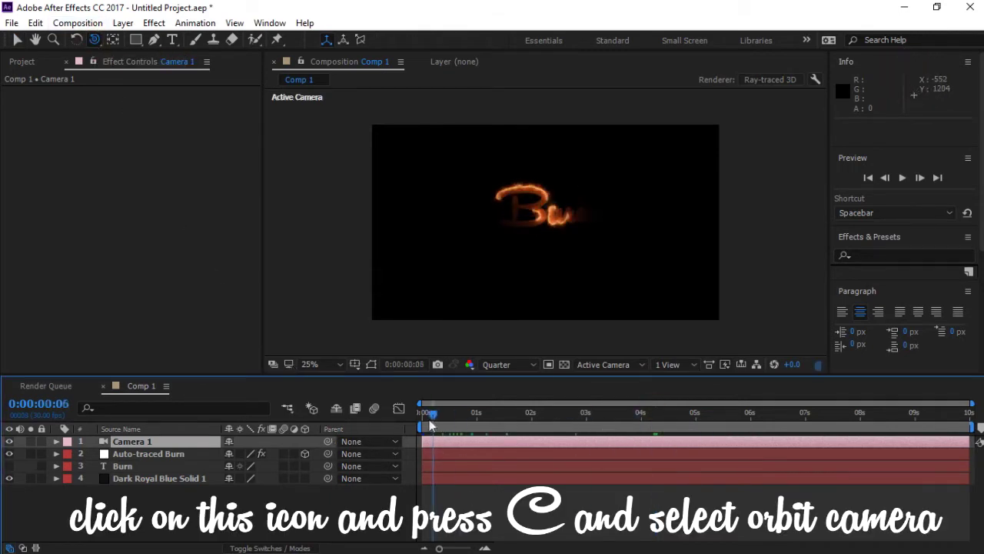
{"action": "scroll", "coordinate": [544, 216], "scroll_direction": "up", "scroll_amount": 2}
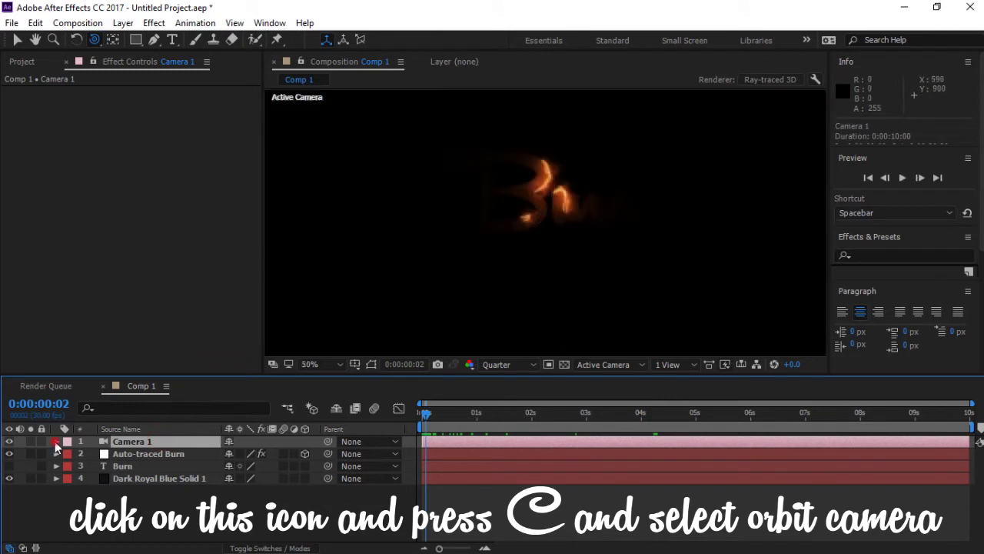
{"action": "left_click", "coordinate": [56, 441]}
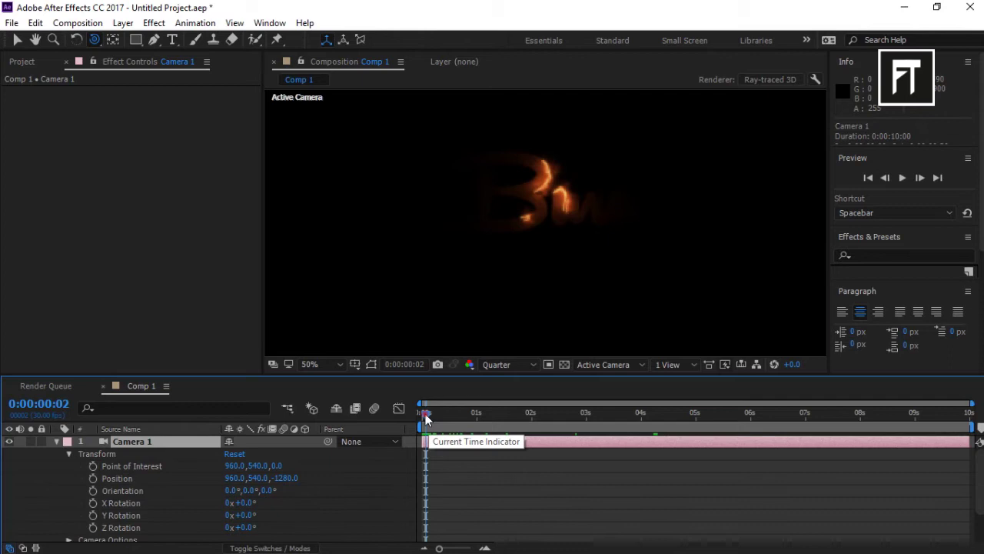
{"action": "left_click_drag", "start_coordinate": [425, 418], "coordinate": [422, 415]}
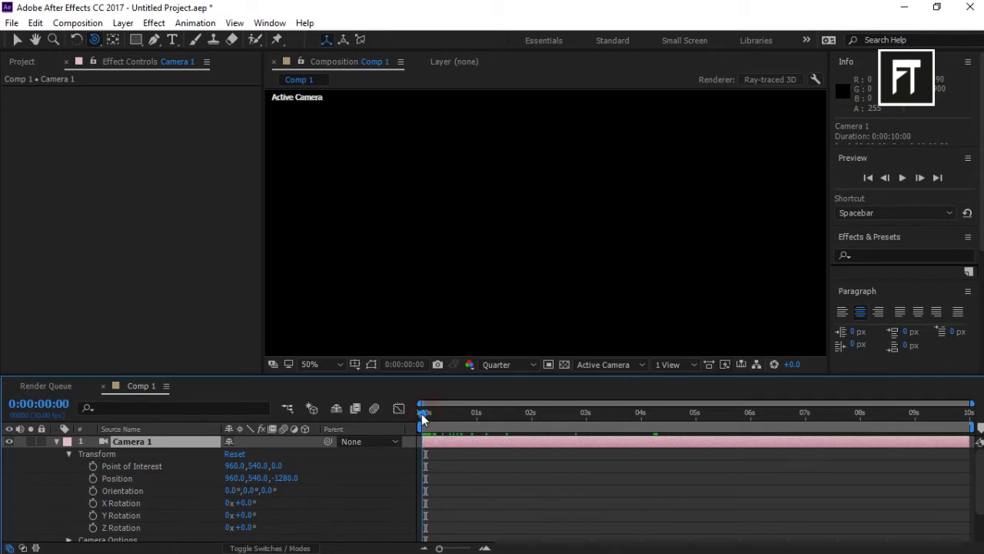
{"action": "left_click", "coordinate": [91, 460]}
{"action": "left_click", "coordinate": [92, 465]}
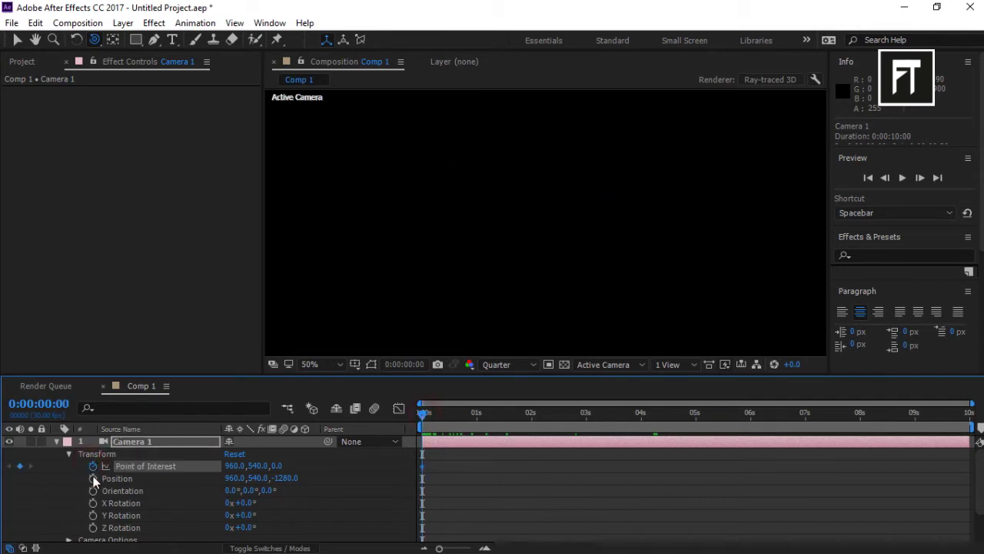
{"action": "left_click", "coordinate": [93, 478]}
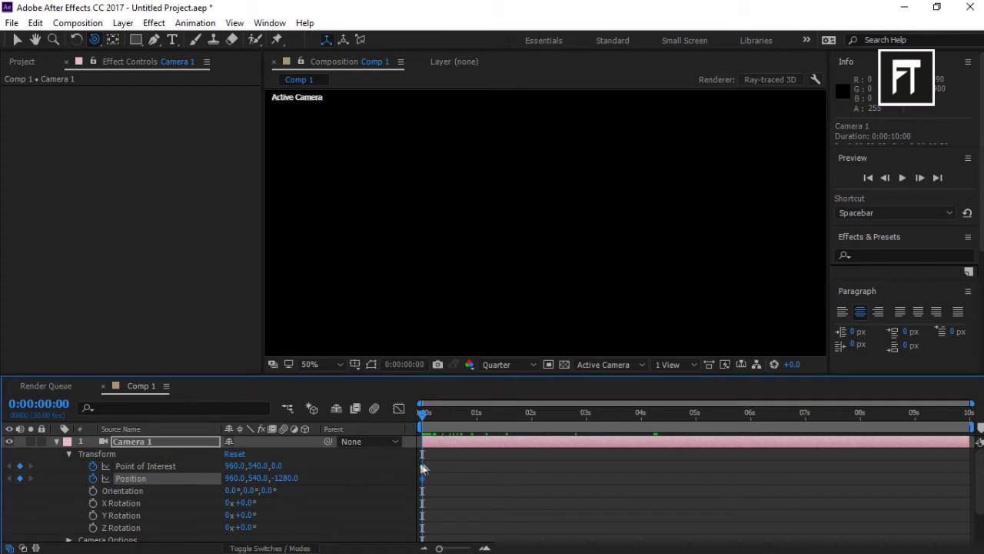
Move the camera keyframes to 0:00:01:22, orbit to a low starting angle at frame one, and preview
{"action": "left_click_drag", "start_coordinate": [432, 452], "coordinate": [588, 477]}
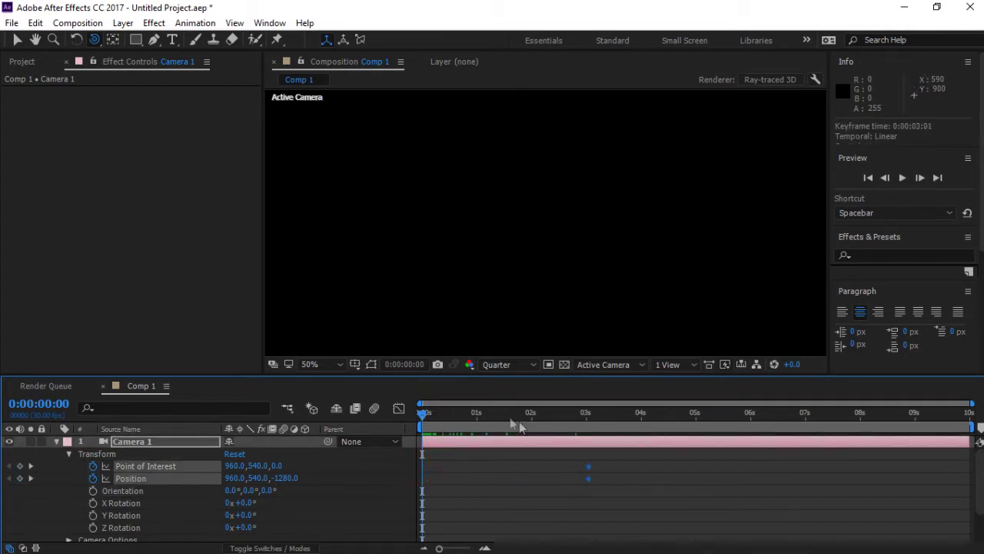
{"action": "left_click_drag", "start_coordinate": [431, 417], "coordinate": [523, 429]}
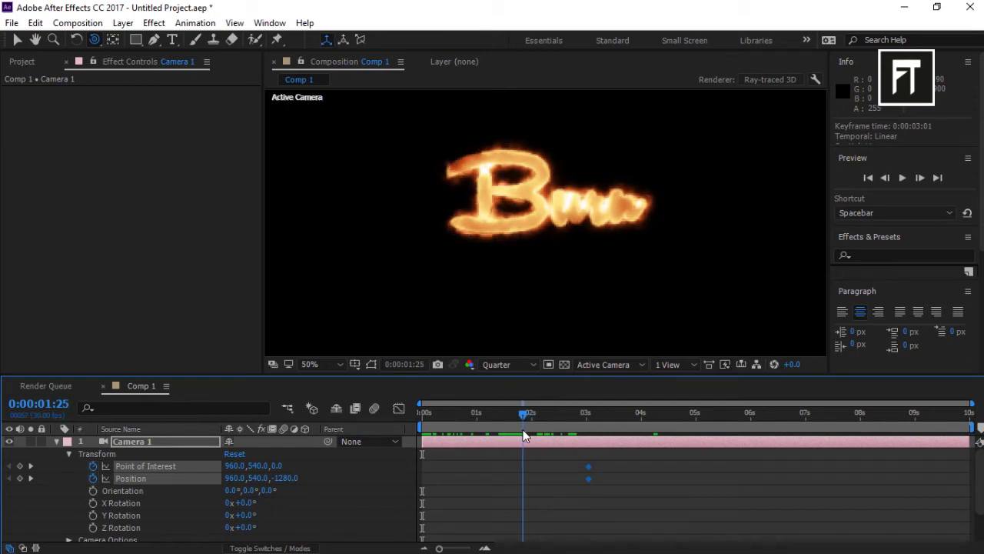
{"action": "left_click_drag", "start_coordinate": [585, 466], "coordinate": [517, 469]}
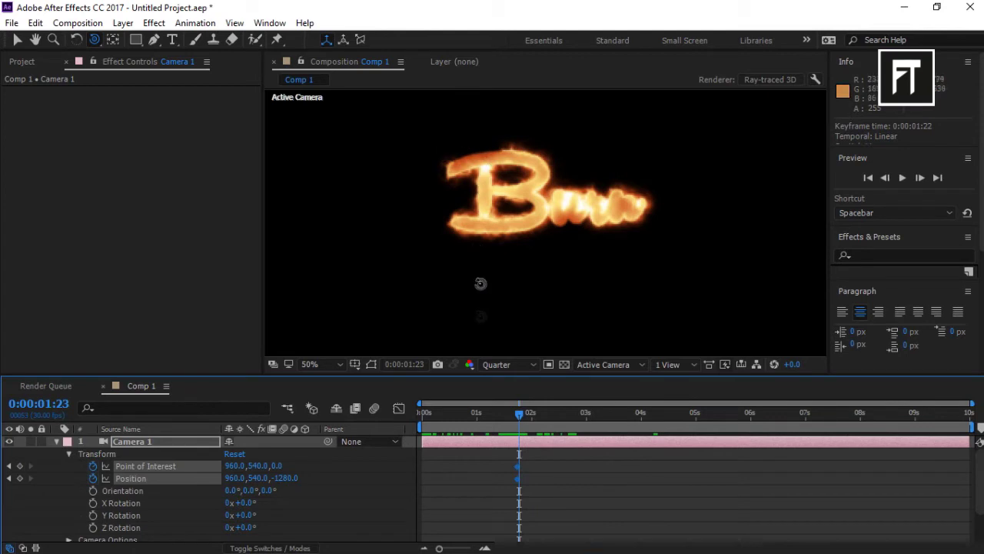
{"action": "left_click_drag", "start_coordinate": [525, 416], "coordinate": [432, 415]}
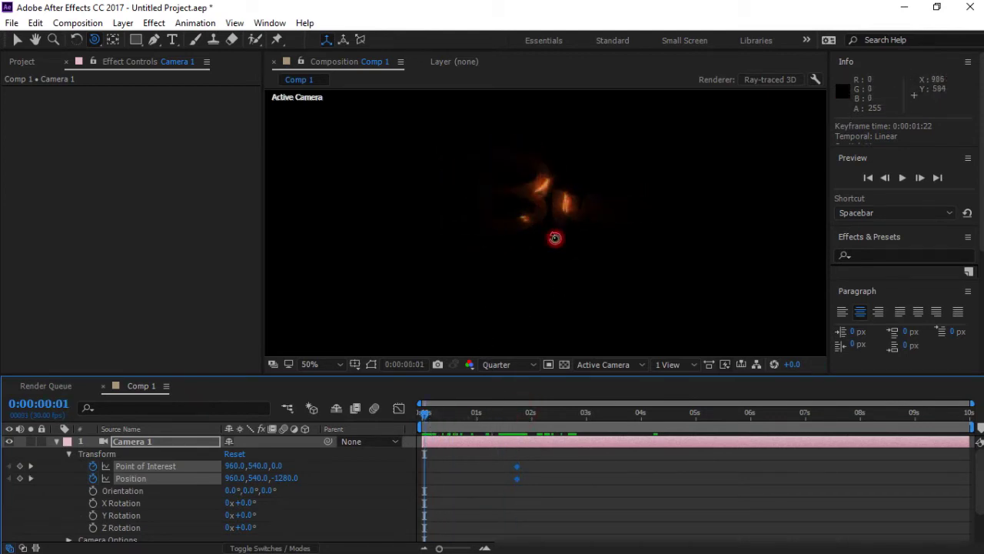
{"action": "left_click_drag", "start_coordinate": [555, 238], "coordinate": [556, 125]}
{"action": "scroll", "coordinate": [554, 159], "scroll_direction": "down", "scroll_amount": 2}
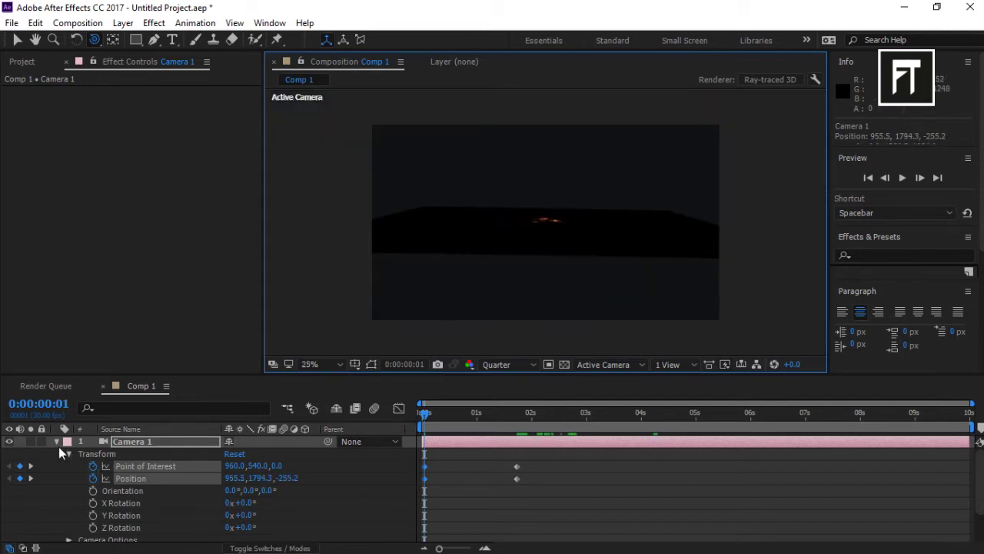
{"action": "left_click", "coordinate": [904, 177]}
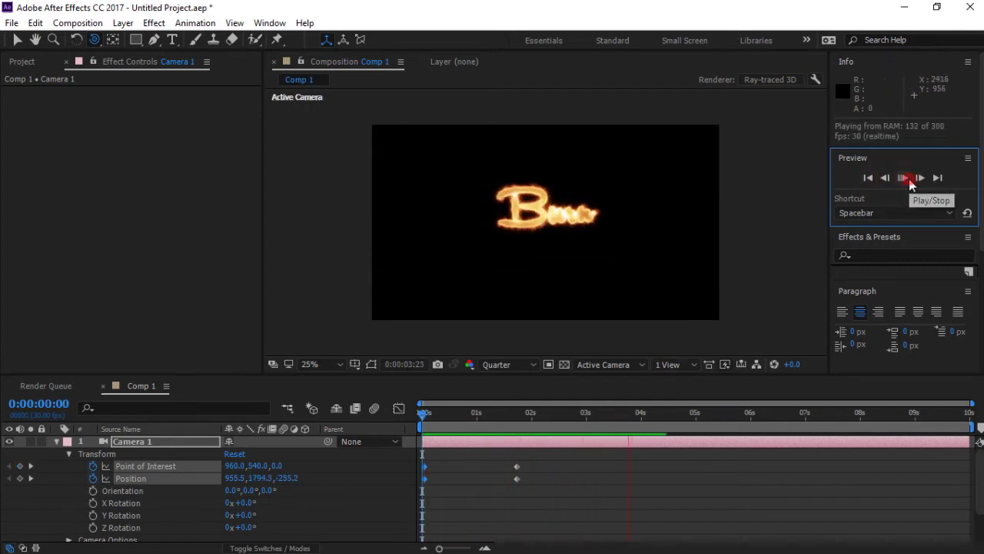
Stop the preview, move to about 3 seconds, and collapse Camera 1's properties
{"action": "left_click", "coordinate": [904, 177]}
{"action": "left_click", "coordinate": [530, 413]}
{"action": "left_click", "coordinate": [589, 415]}
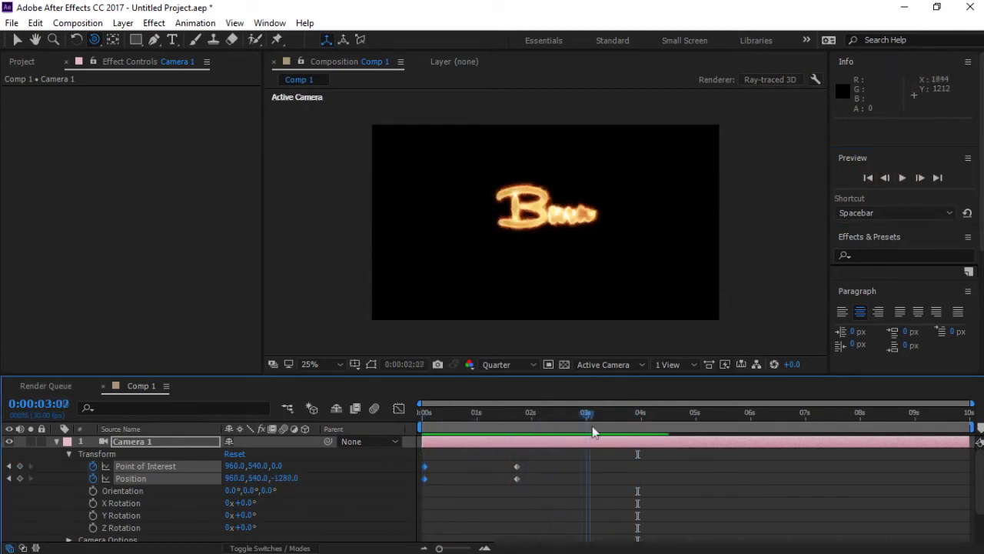
{"action": "left_click", "coordinate": [593, 431]}
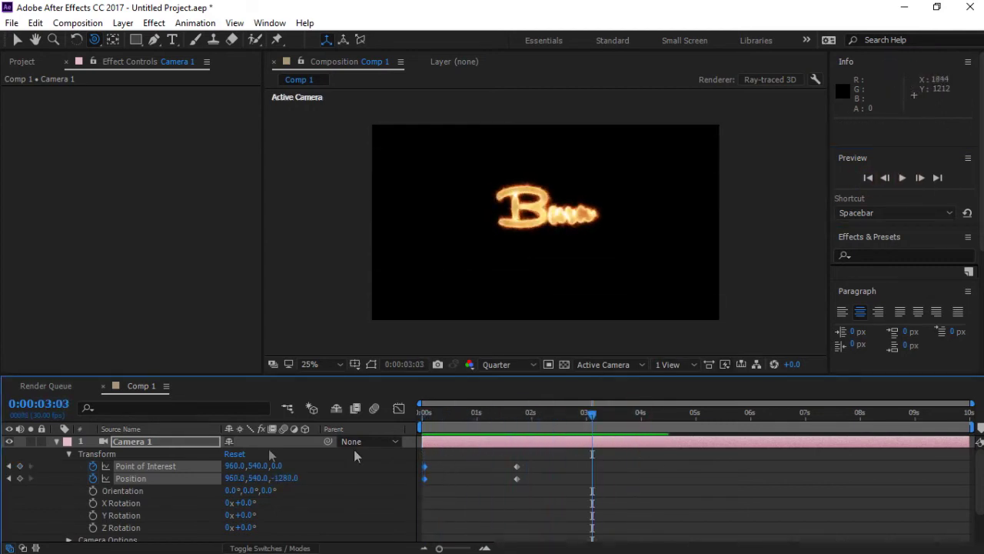
{"action": "left_click", "coordinate": [57, 441]}
Switch Saber's Composite Settings on Auto-traced Burn from Black to Transparent, scrubbing to check the burn
{"action": "left_click", "coordinate": [146, 454]}
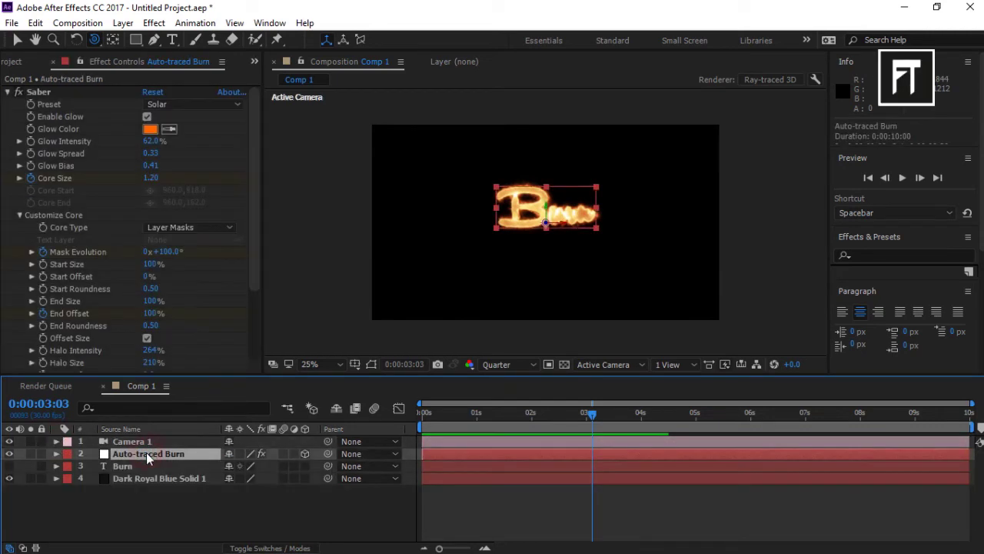
{"action": "scroll", "coordinate": [135, 332], "scroll_direction": "down", "scroll_amount": 3}
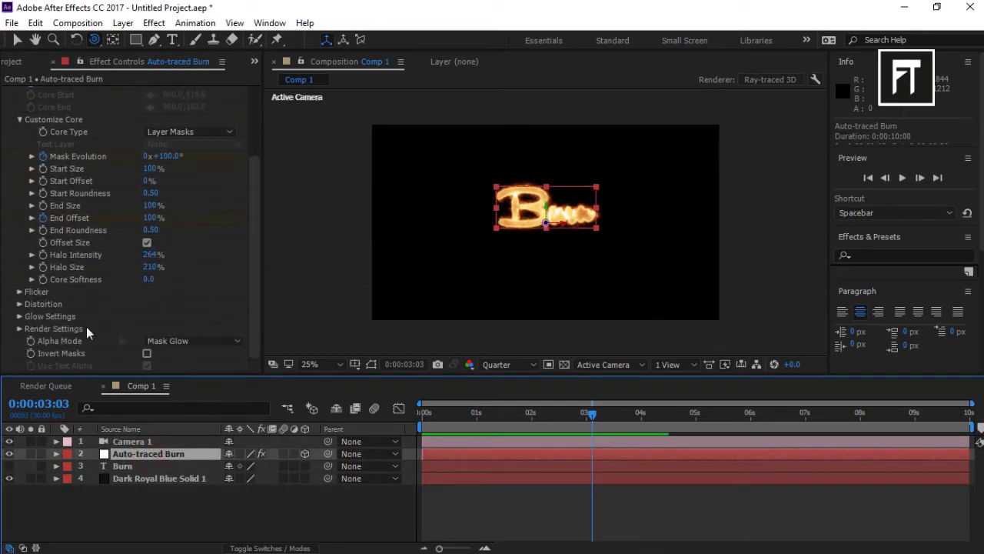
{"action": "left_click", "coordinate": [20, 329]}
{"action": "scroll", "coordinate": [20, 333], "scroll_direction": "down", "scroll_amount": 3}
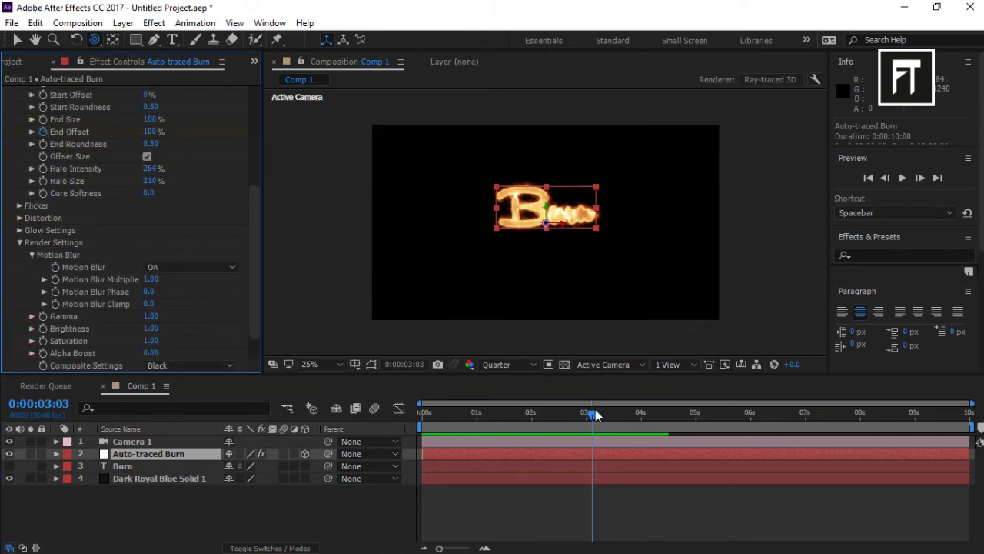
{"action": "left_click_drag", "start_coordinate": [596, 415], "coordinate": [460, 417]}
{"action": "scroll", "coordinate": [161, 336], "scroll_direction": "down", "scroll_amount": 1}
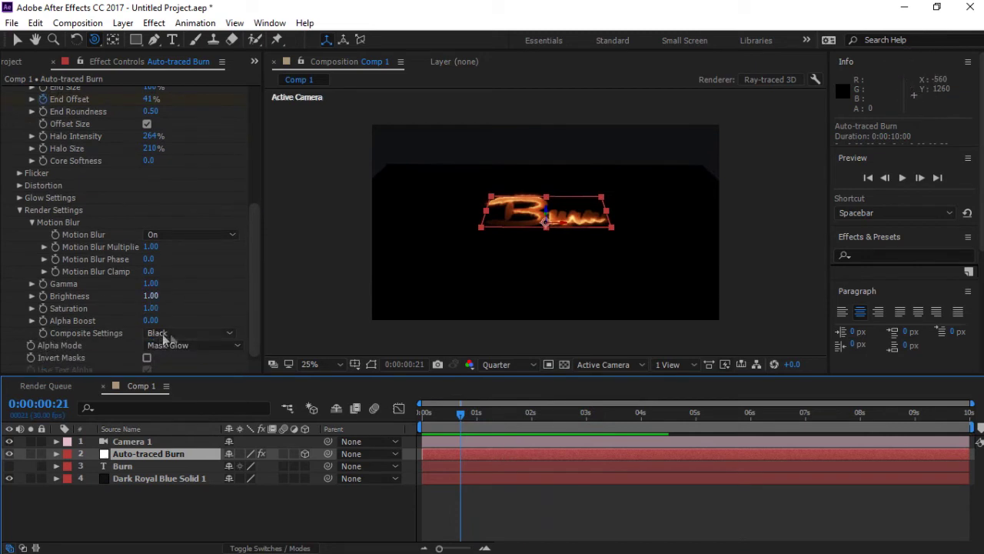
{"action": "left_click", "coordinate": [167, 333]}
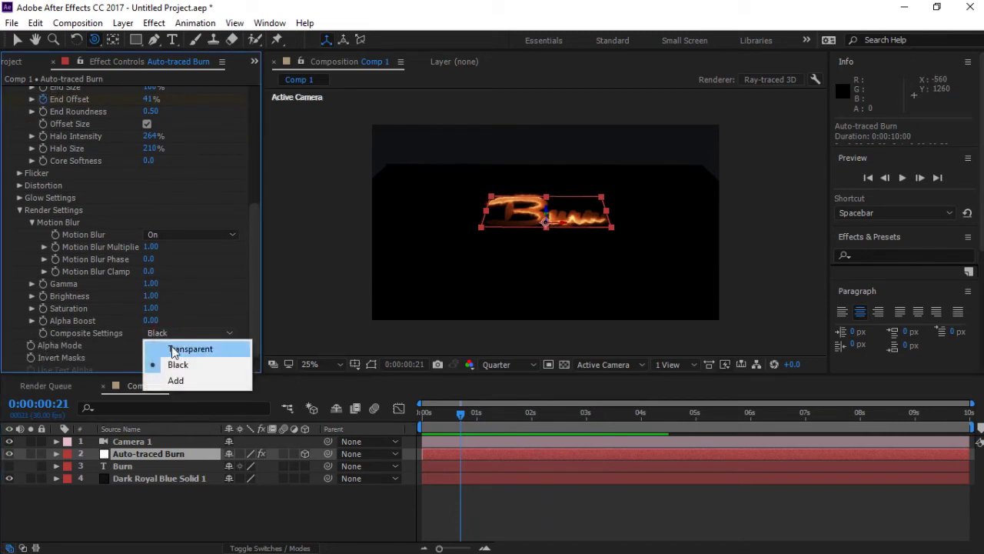
{"action": "left_click", "coordinate": [172, 345]}
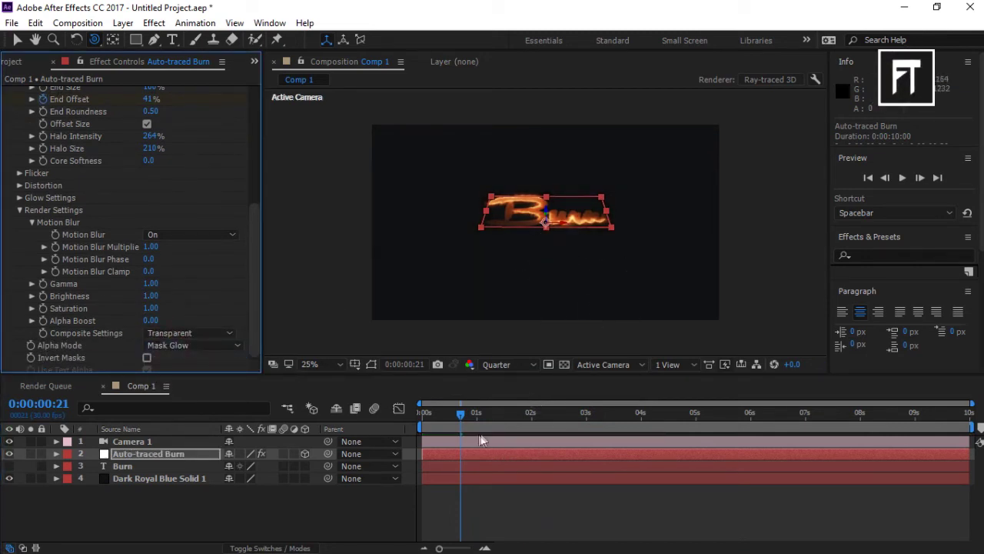
{"action": "left_click_drag", "start_coordinate": [465, 417], "coordinate": [559, 415]}
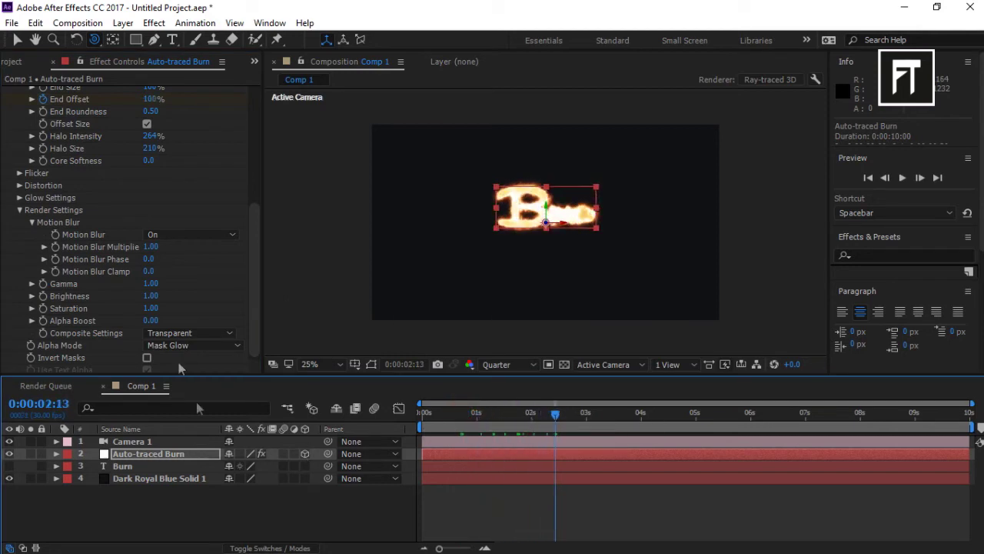
Duplicate Dark Royal Blue Solid 1 and apply CC Particle Systems II to the copy
{"action": "left_click", "coordinate": [161, 477]}
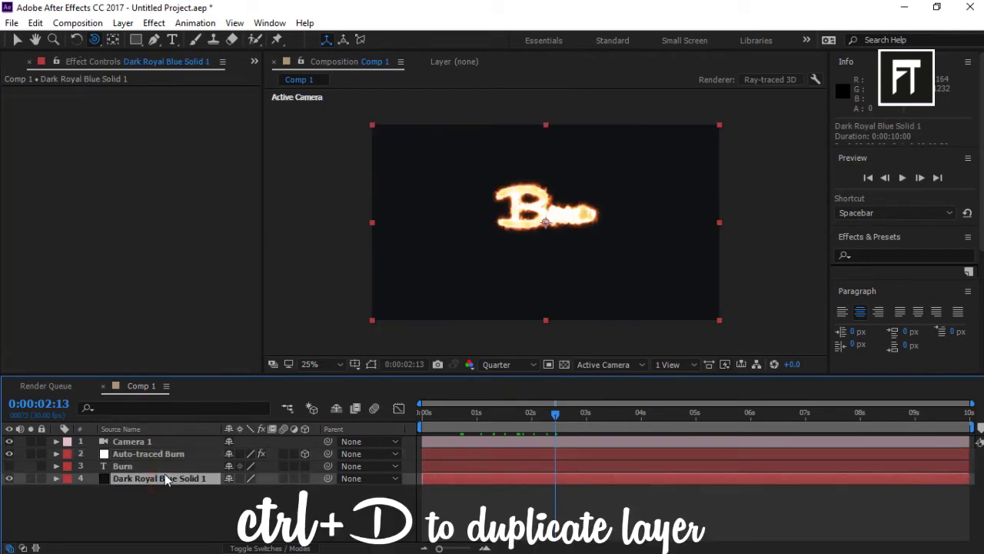
{"action": "key", "text": "ctrl+d"}
{"action": "left_click", "coordinate": [194, 478]}
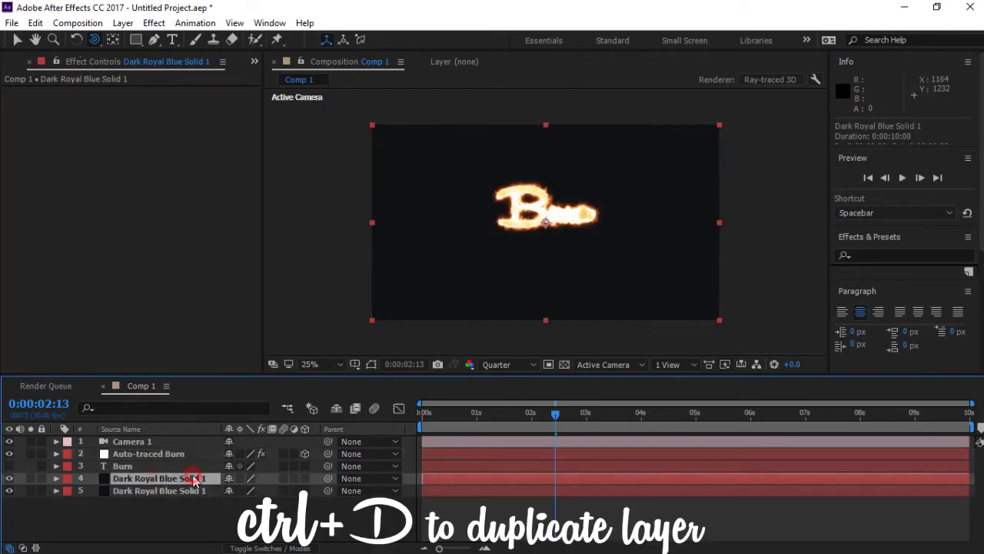
{"action": "left_click", "coordinate": [154, 23]}
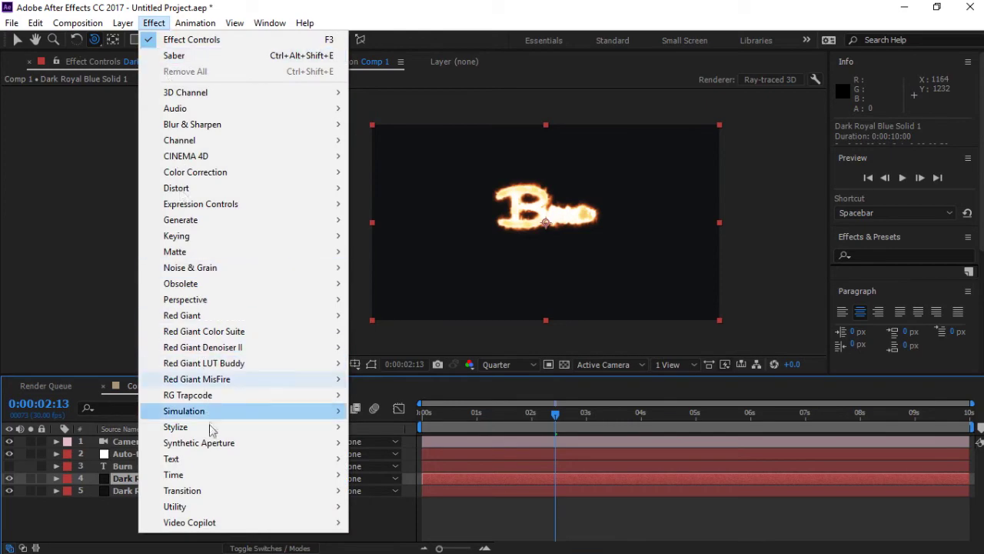
{"action": "mouse_move", "coordinate": [228, 411]}
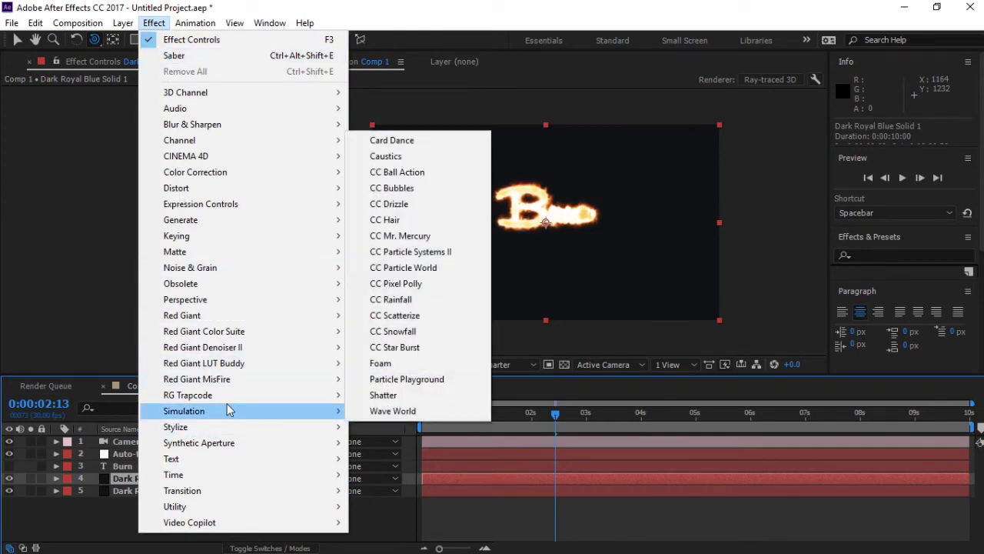
{"action": "left_click", "coordinate": [447, 252]}
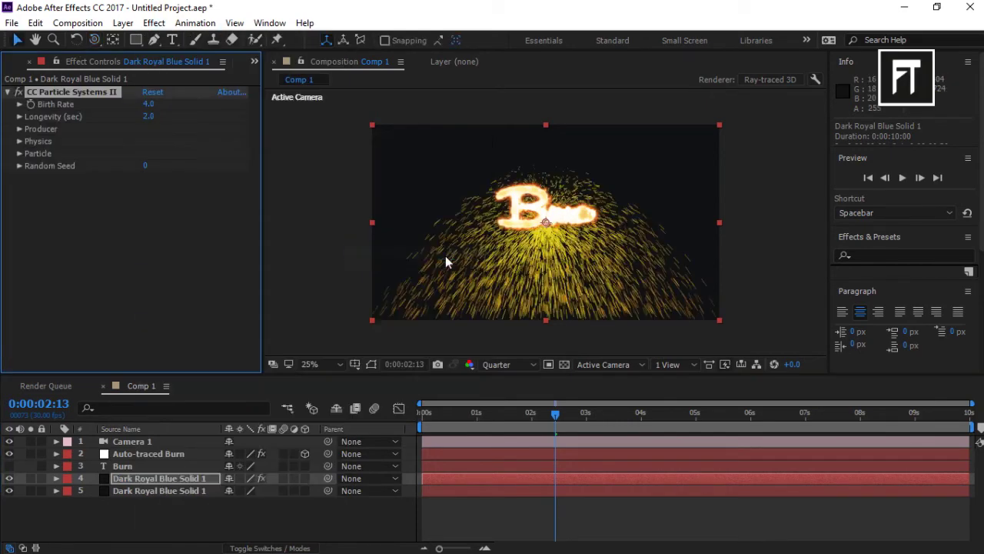
{"action": "left_click", "coordinate": [445, 257]}
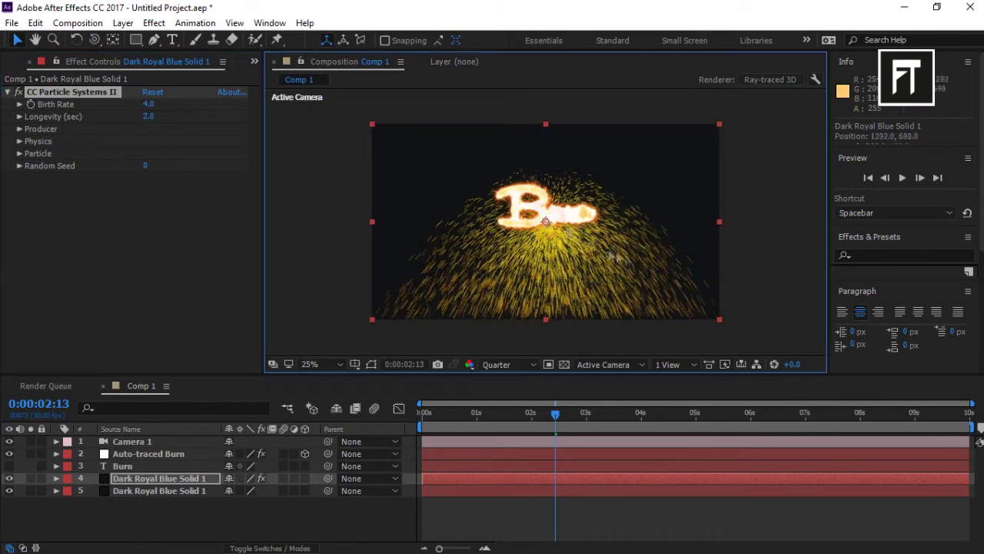
Set Radius Y to 100, Animation to Vortex, Velocity 0.5 and Gravity 0.2
{"action": "left_click", "coordinate": [20, 128]}
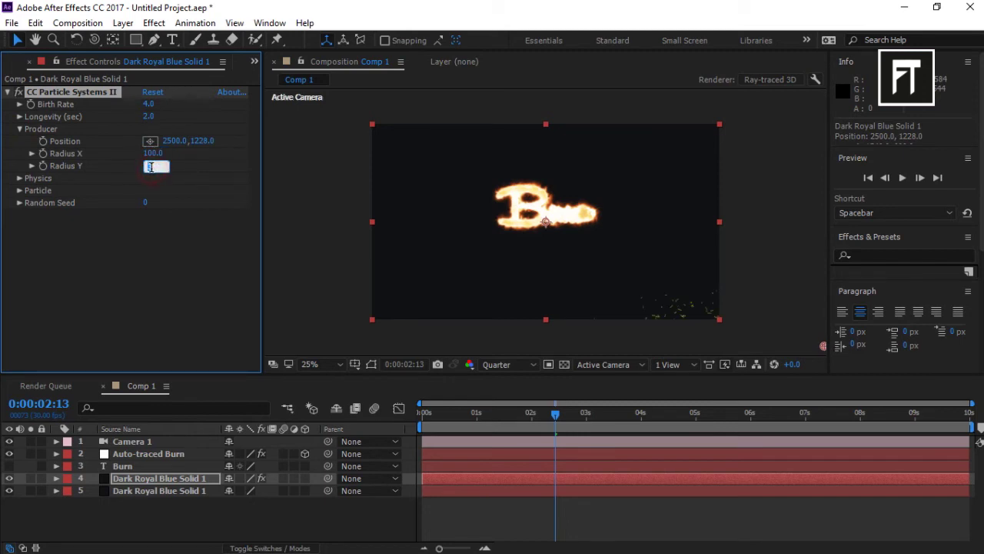
{"action": "type", "text": "100"}
{"action": "key", "text": "Return"}
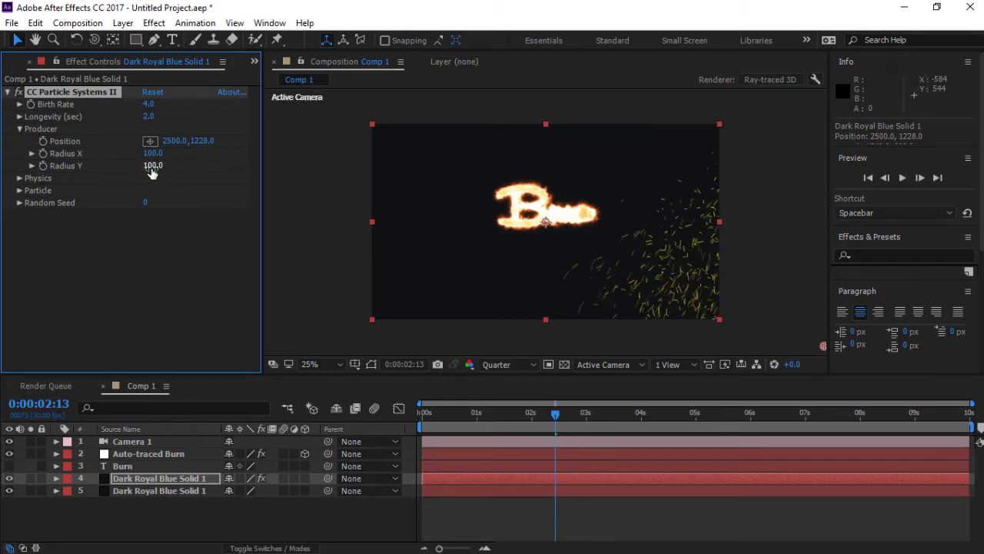
{"action": "left_click", "coordinate": [20, 178]}
{"action": "left_click", "coordinate": [176, 190]}
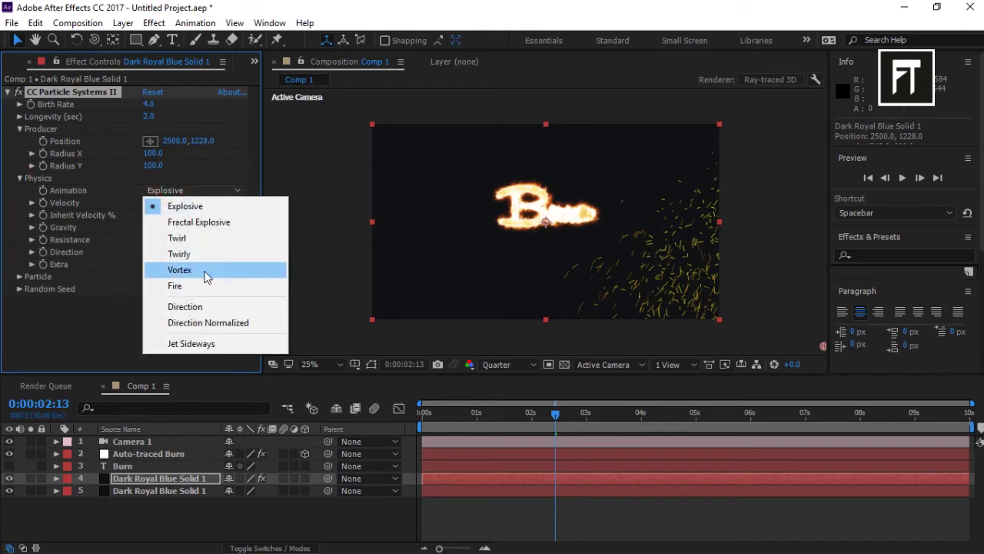
{"action": "left_click", "coordinate": [201, 270]}
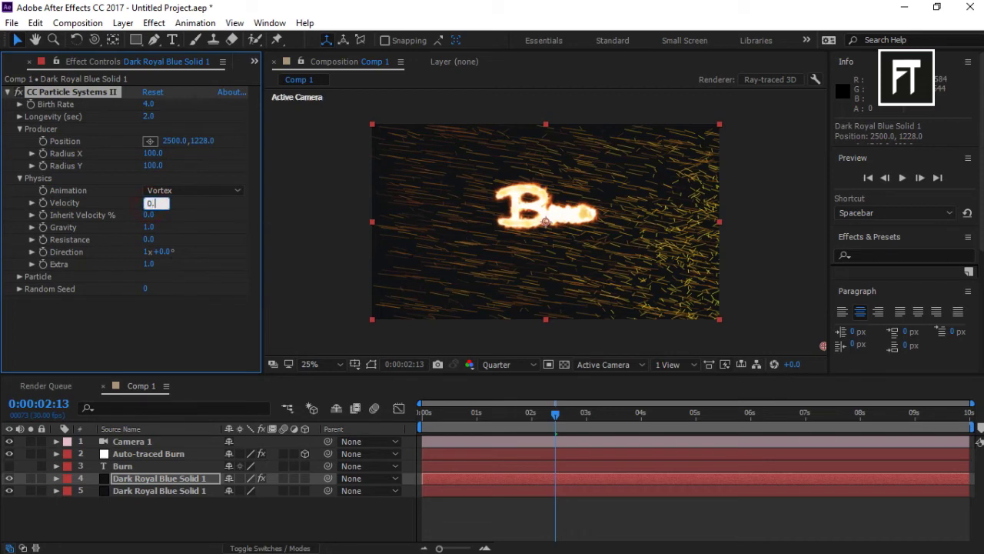
{"action": "key", "text": "Return"}
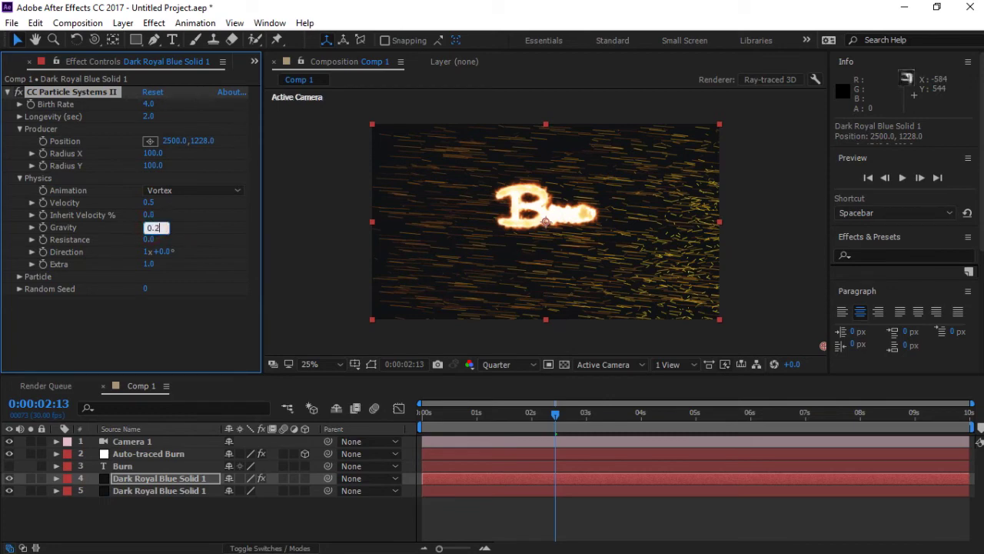
{"action": "key", "text": "Return"}
Make the particles Motion Polygon shapes and edit their death size
{"action": "left_click", "coordinate": [19, 178]}
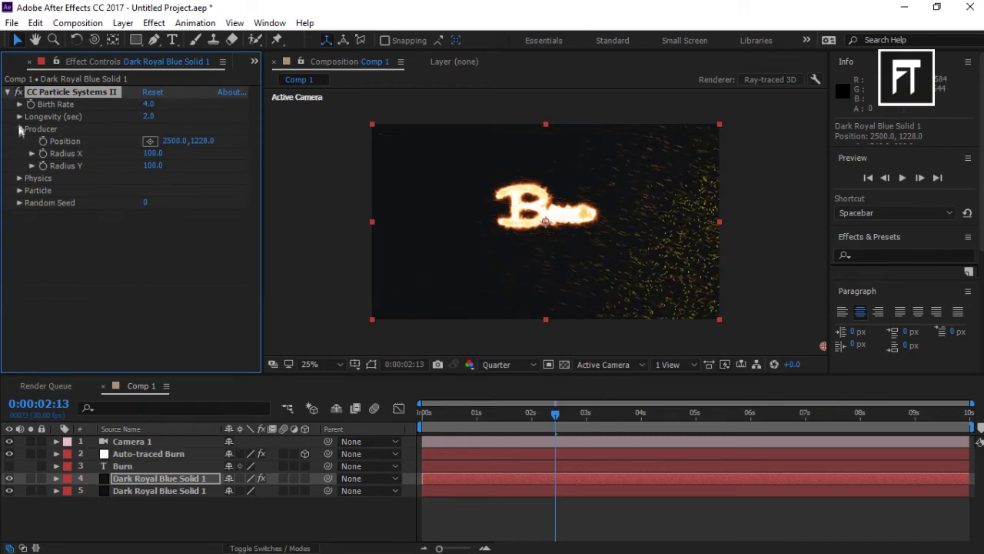
{"action": "left_click", "coordinate": [19, 128]}
{"action": "left_click", "coordinate": [20, 153]}
{"action": "left_click", "coordinate": [213, 166]}
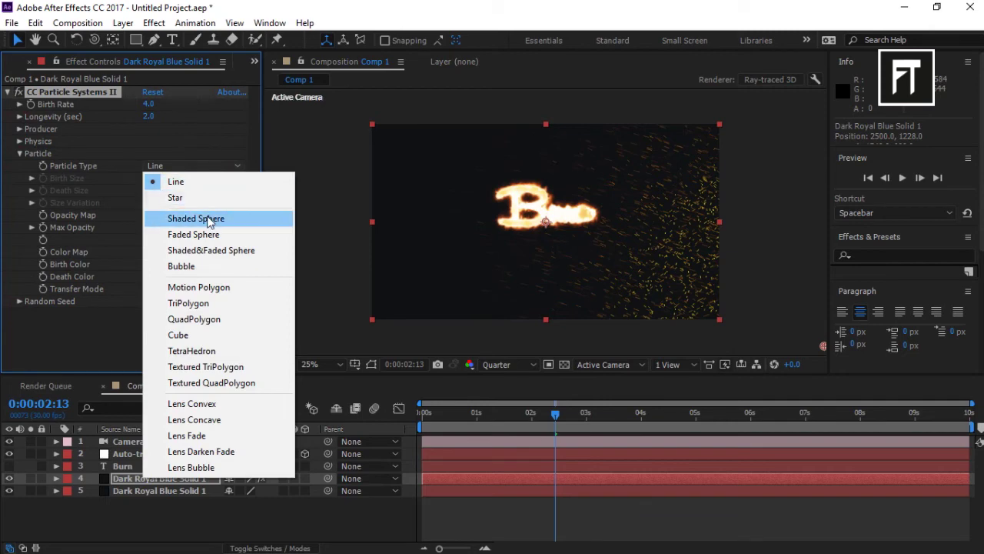
{"action": "left_click", "coordinate": [209, 287]}
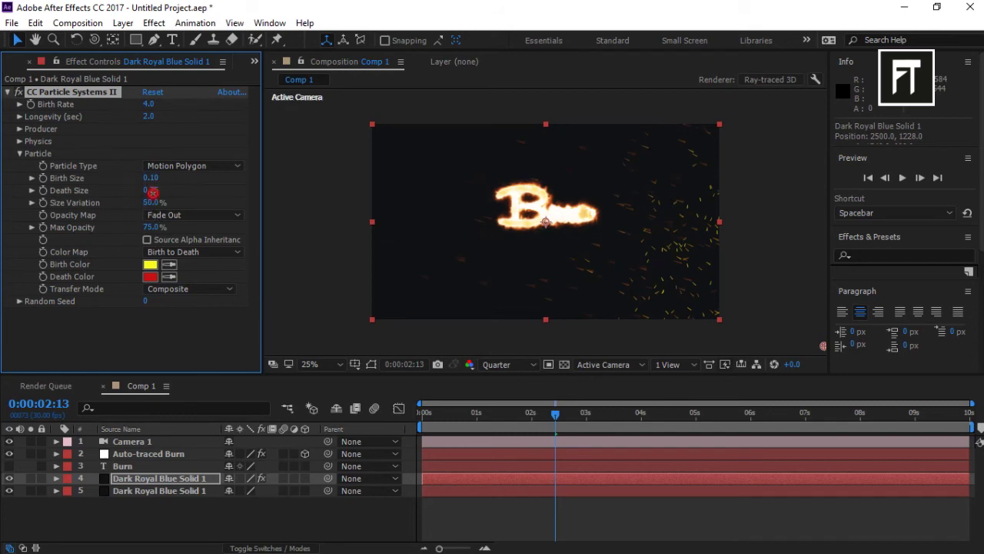
{"action": "left_click", "coordinate": [152, 191]}
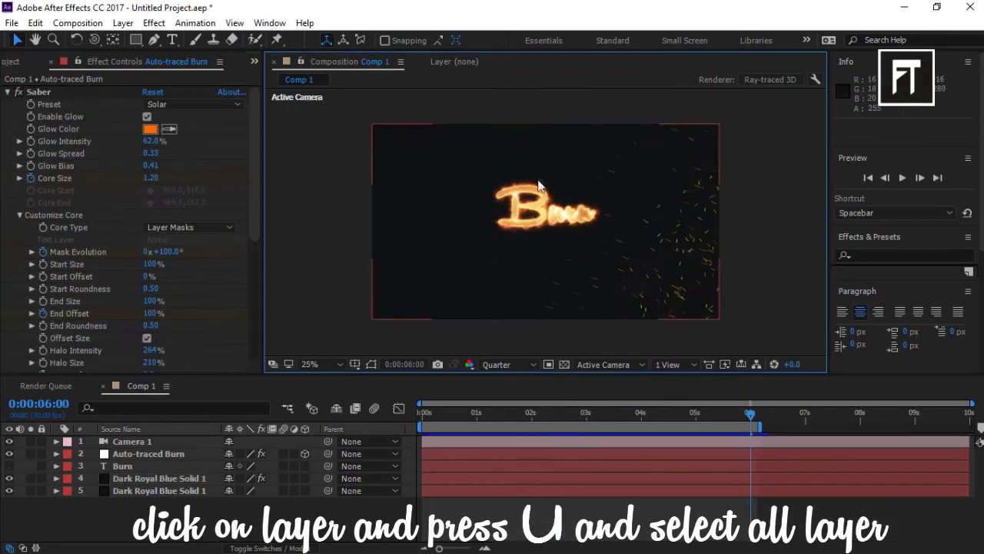
Apply Easy Ease to the Saber burn keyframes on the Auto-traced Burn layer
{"action": "left_click", "coordinate": [182, 454]}
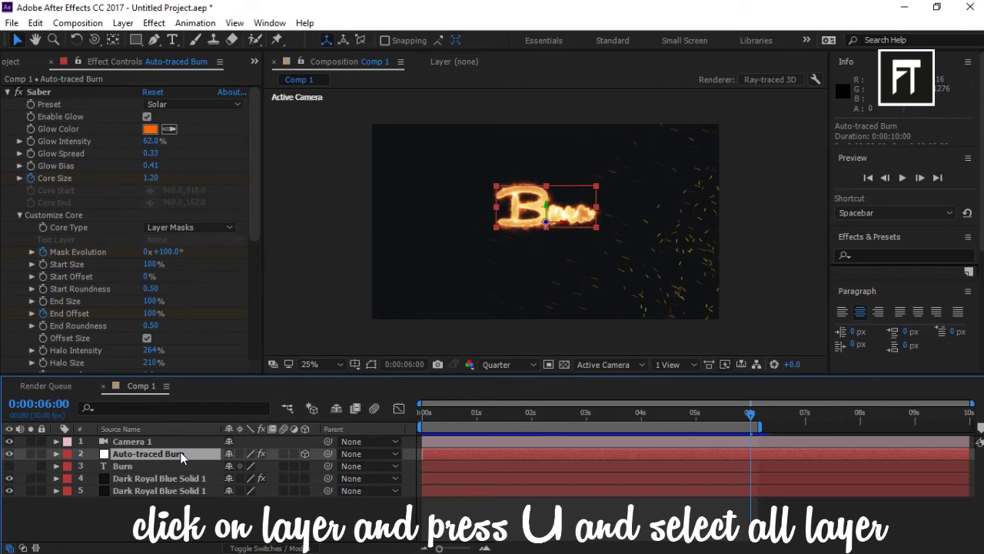
{"action": "key", "text": "u"}
{"action": "left_click_drag", "start_coordinate": [736, 472], "coordinate": [443, 508]}
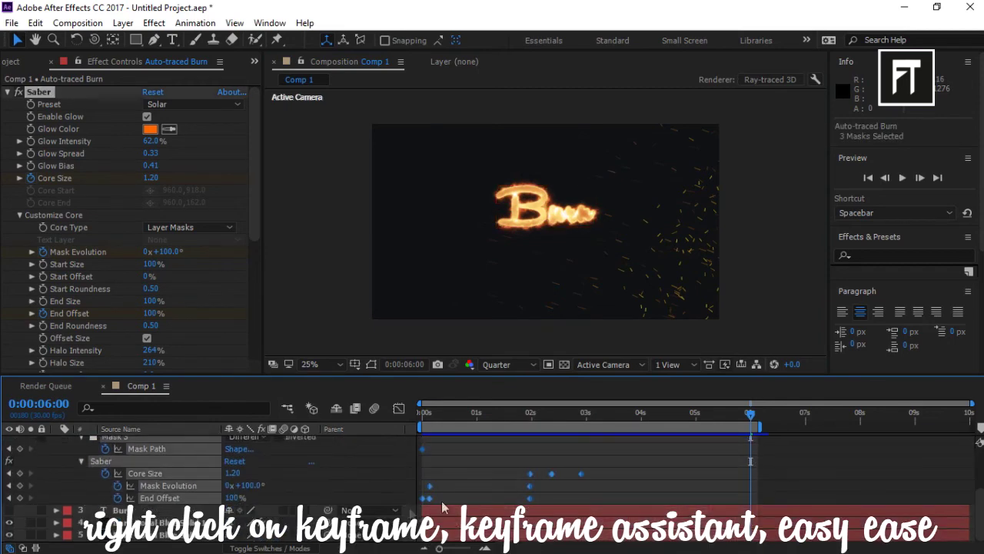
{"action": "right_click", "coordinate": [530, 485]}
{"action": "mouse_move", "coordinate": [654, 484]}
{"action": "left_click", "coordinate": [738, 378]}
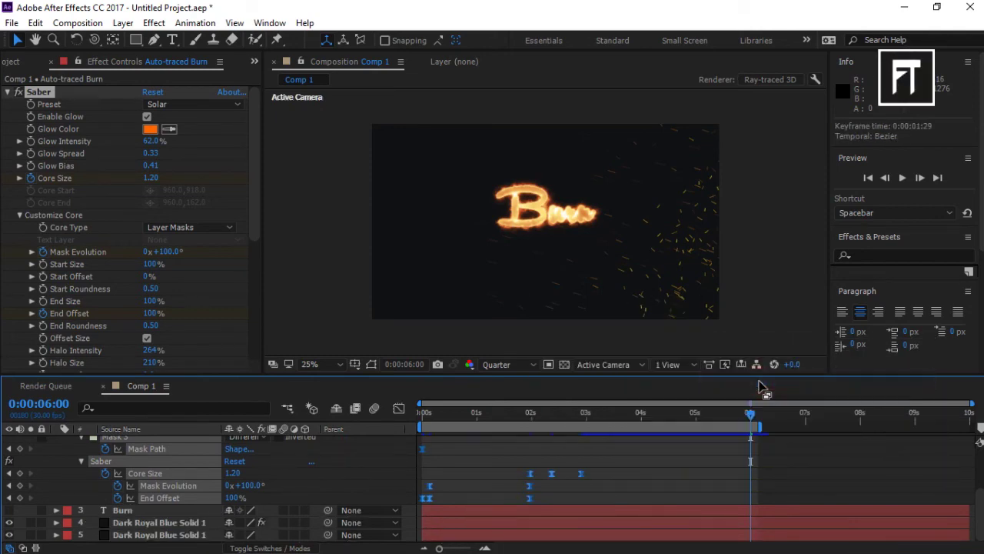
Return to the start of the burn and set the viewer resolution to Full
{"action": "mouse_move", "coordinate": [751, 422]}
{"action": "left_mouse_down"}
{"action": "mouse_move", "coordinate": [505, 427]}
{"action": "mouse_move", "coordinate": [420, 448]}
{"action": "left_mouse_up"}
{"action": "left_click", "coordinate": [500, 364]}
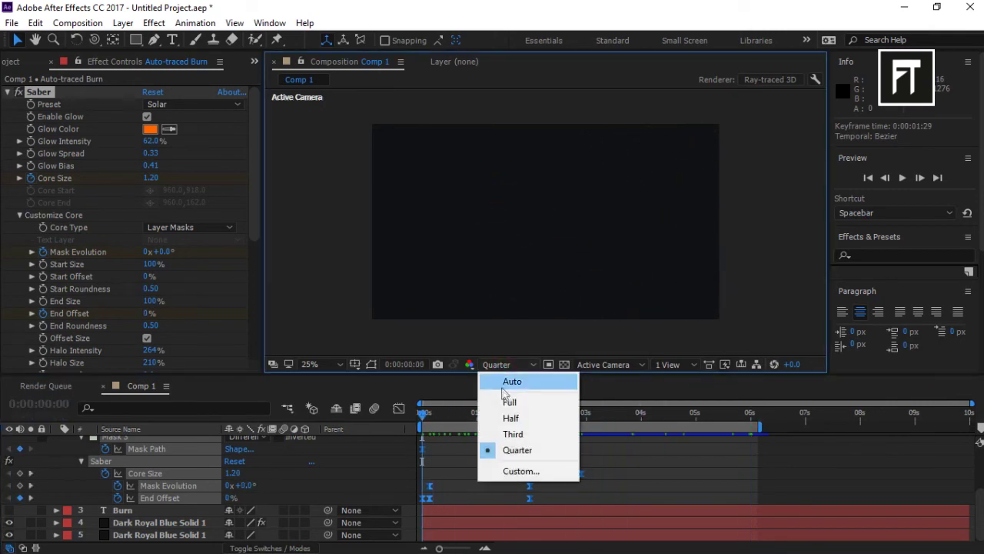
{"action": "left_click", "coordinate": [508, 396]}
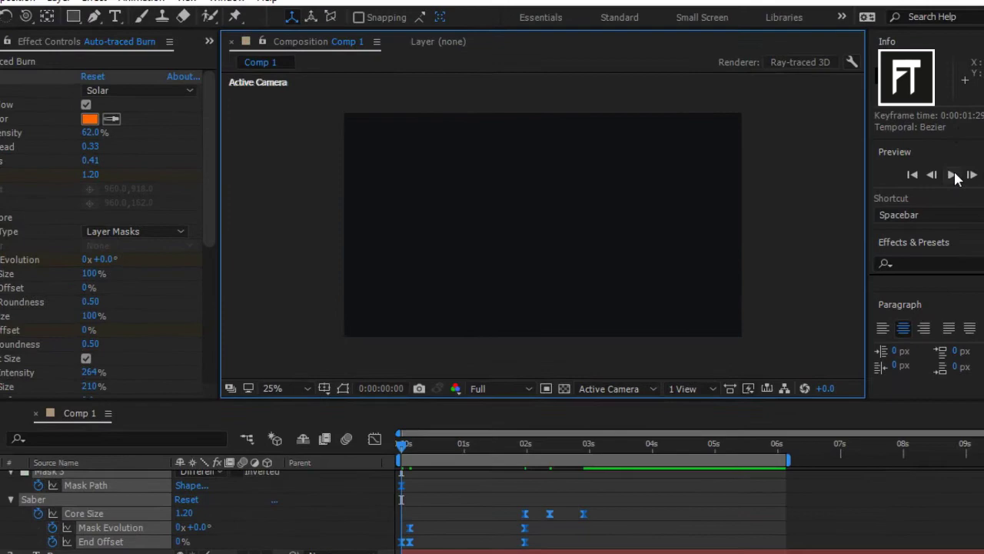